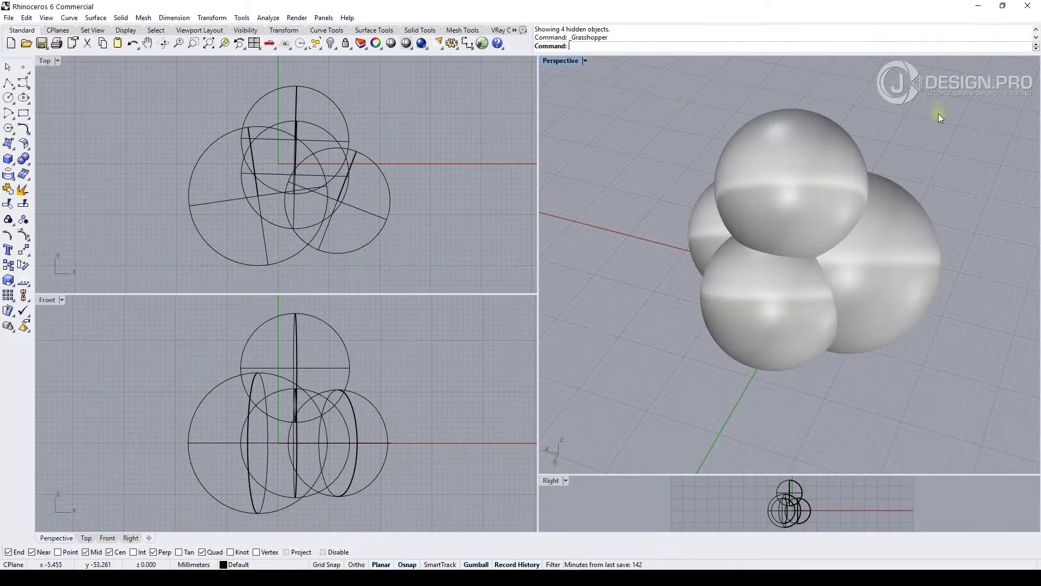
# Select the four overlapping spheres in the perspective view and open Grasshopper
pyautogui.moveTo(894, 203); pyautogui.dragTo(964, 102, button='right')
pyautogui.moveTo(964, 102); pyautogui.dragTo(622, 381)
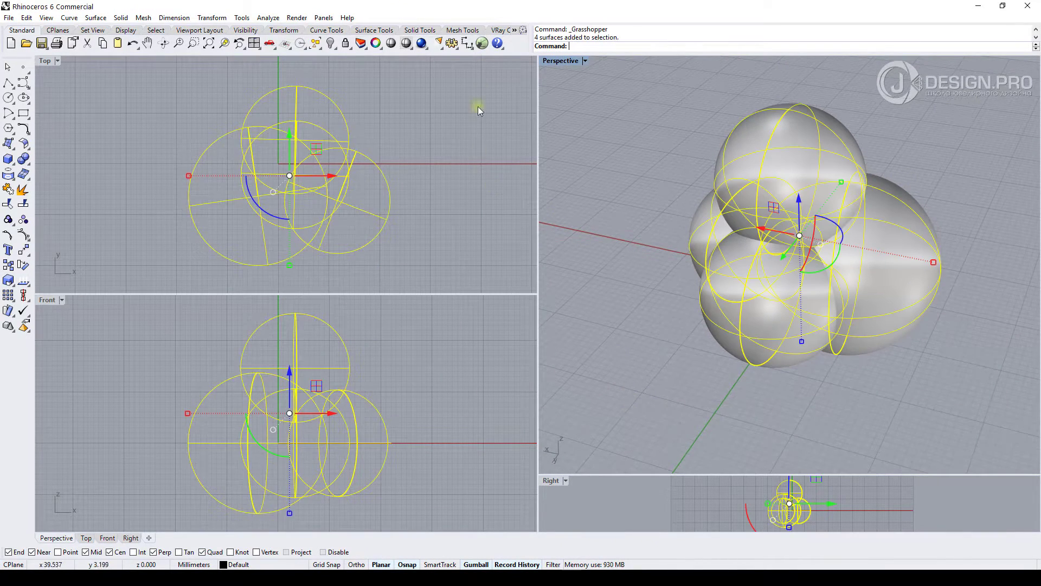
pyautogui.click(482, 42)
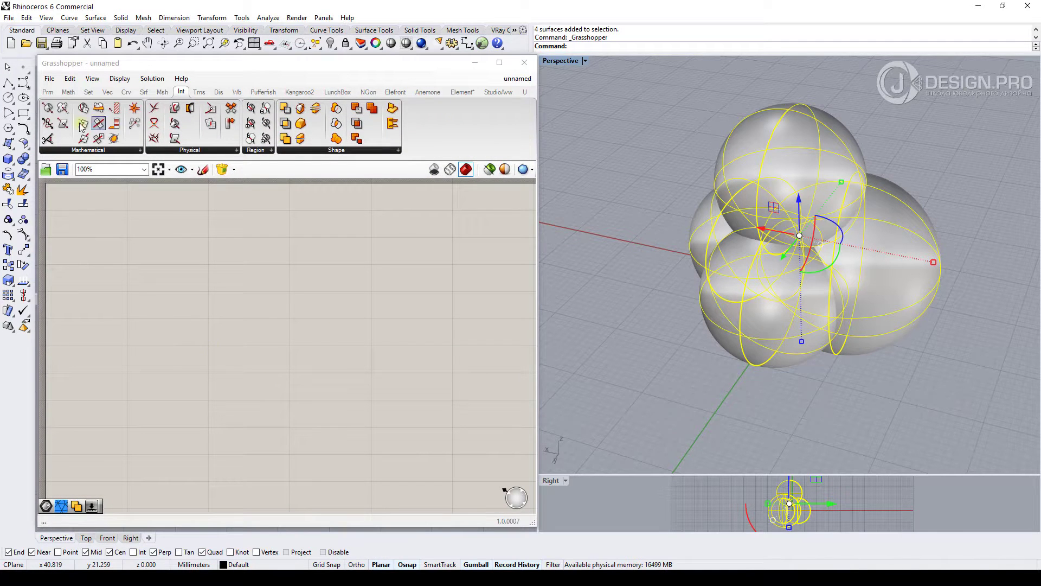
# Add a Brep parameter to the canvas and reference the four selected spheres in it
pyautogui.click(48, 92)
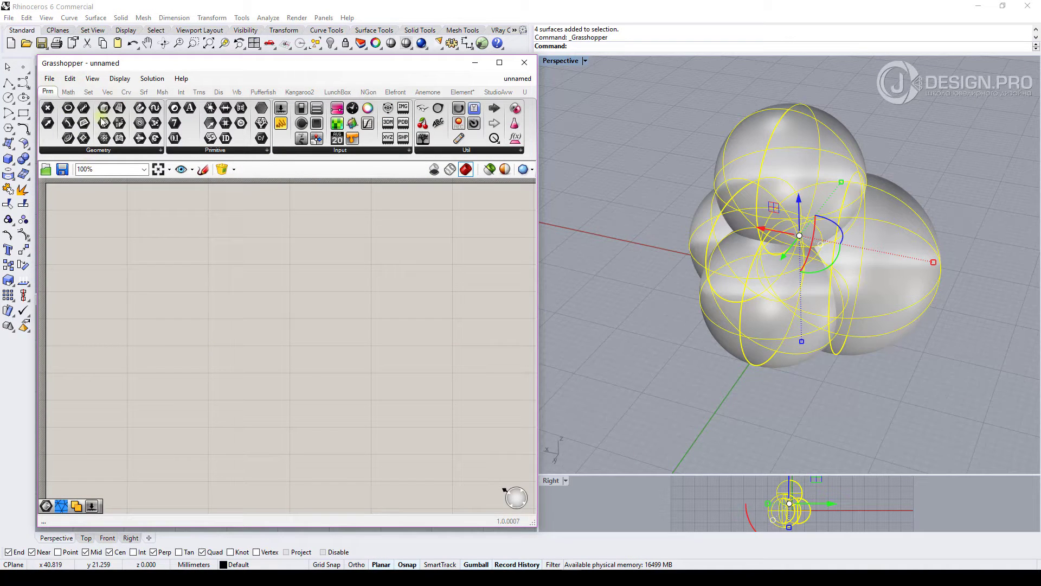
pyautogui.moveTo(104, 123); pyautogui.dragTo(177, 307)
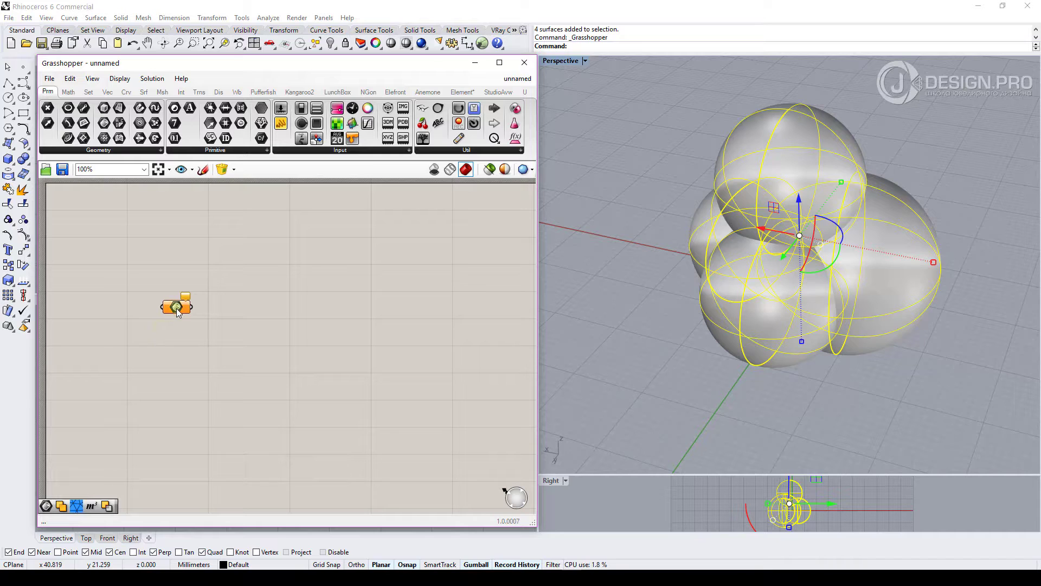
pyautogui.rightClick(176, 307)
pyautogui.click(243, 459)
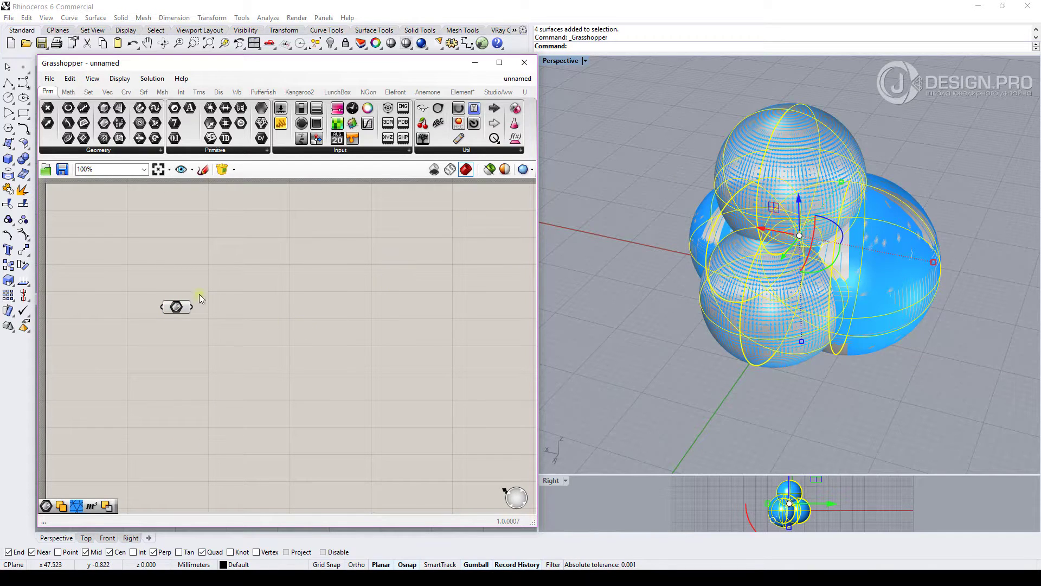
pyautogui.moveTo(176, 307); pyautogui.dragTo(158, 294)
pyautogui.click(493, 309)
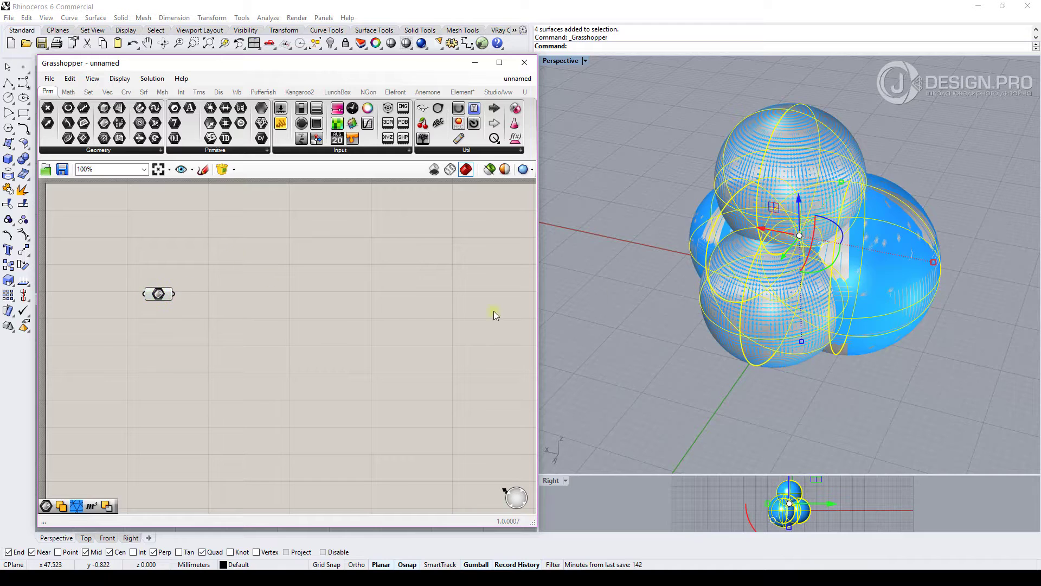
pyautogui.click(647, 107)
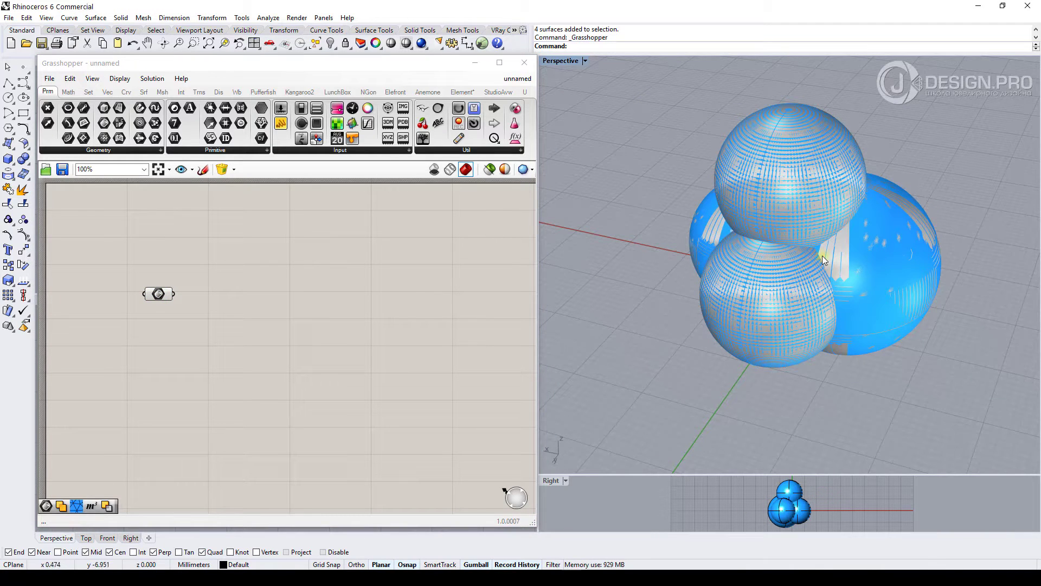
# Add a Solid Union component and connect the Brep parameter to its Breps input
pyautogui.click(181, 92)
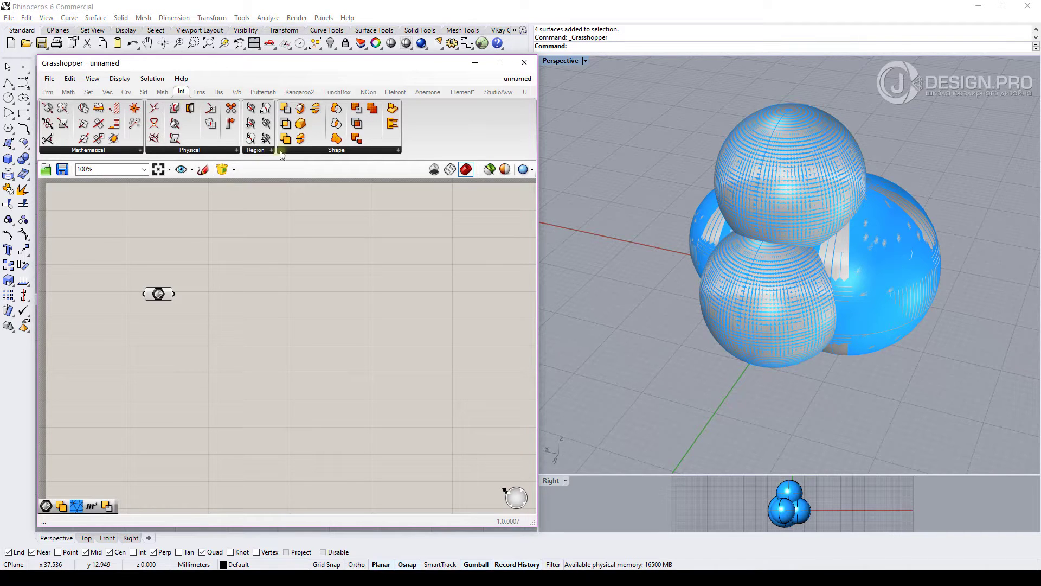
pyautogui.moveTo(285, 138); pyautogui.dragTo(223, 292)
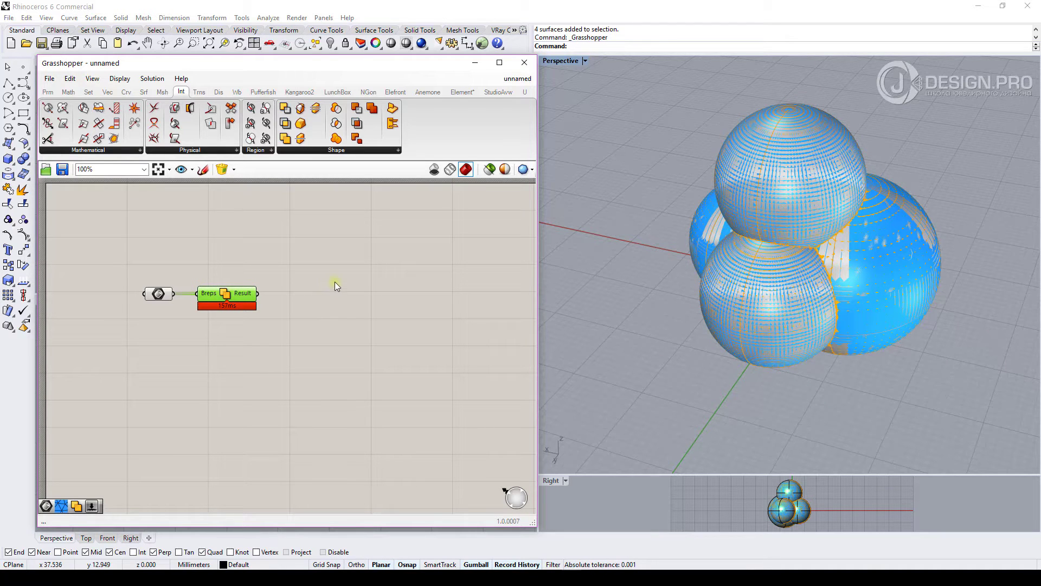
pyautogui.click(285, 265)
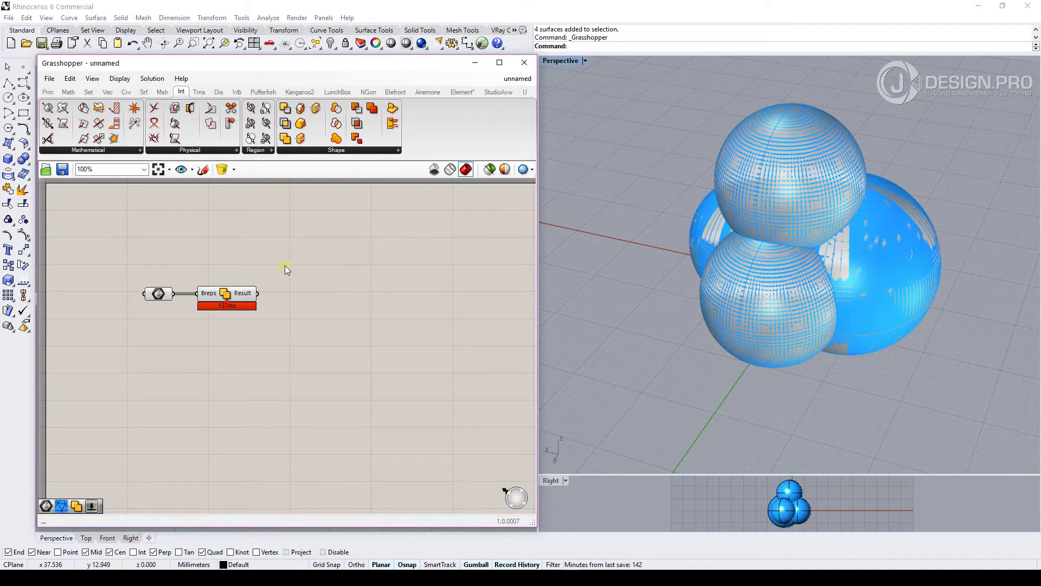
# Turn off the preview of the Brep parameter that holds the original spheres
pyautogui.click(165, 294)
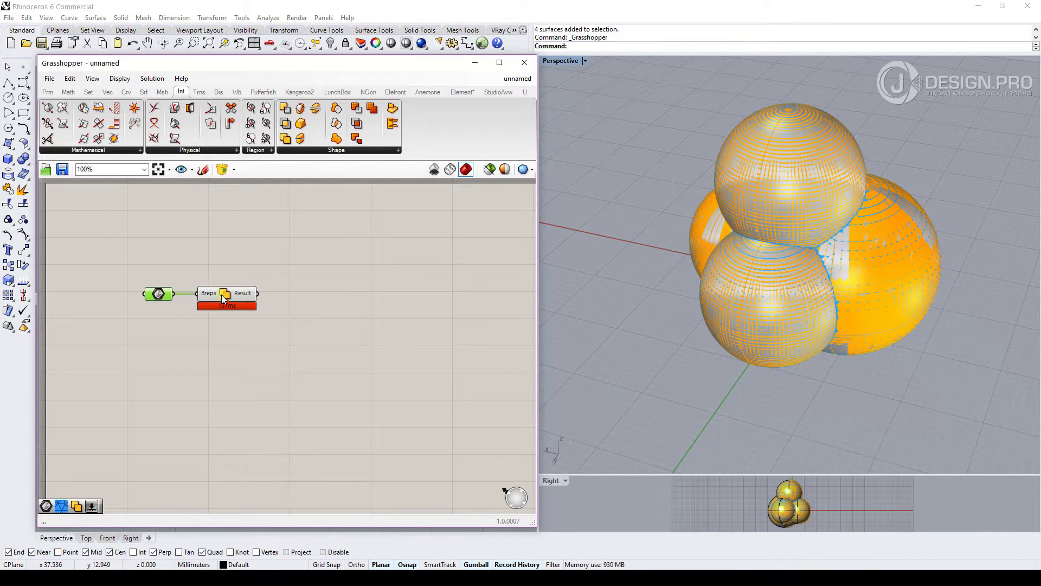
pyautogui.click(244, 295)
pyautogui.click(157, 293)
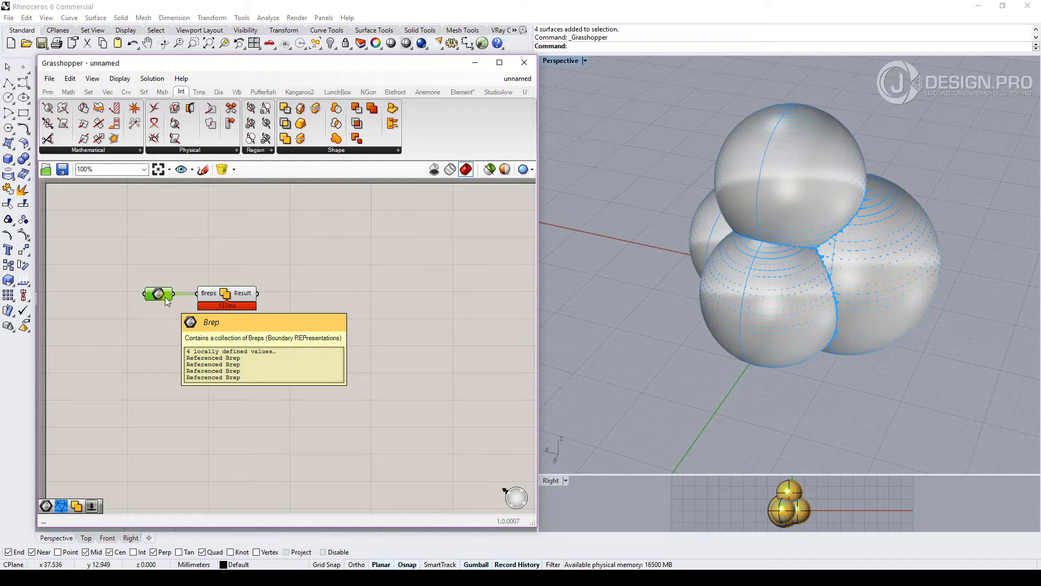
pyautogui.click(266, 242)
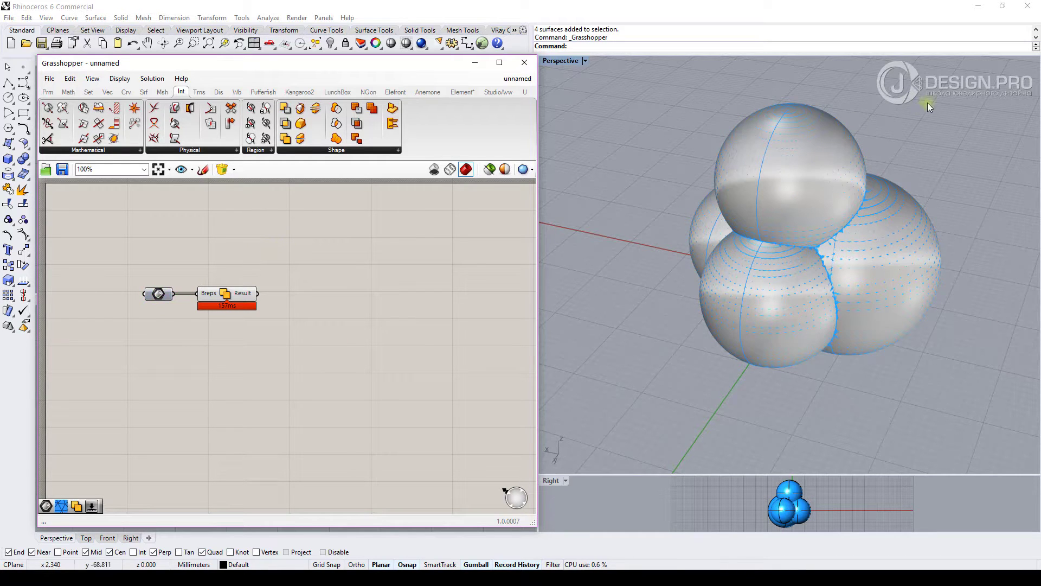
# Hide the four original Rhino spheres so only the Grasshopper union is displayed
pyautogui.moveTo(933, 101); pyautogui.dragTo(630, 365)
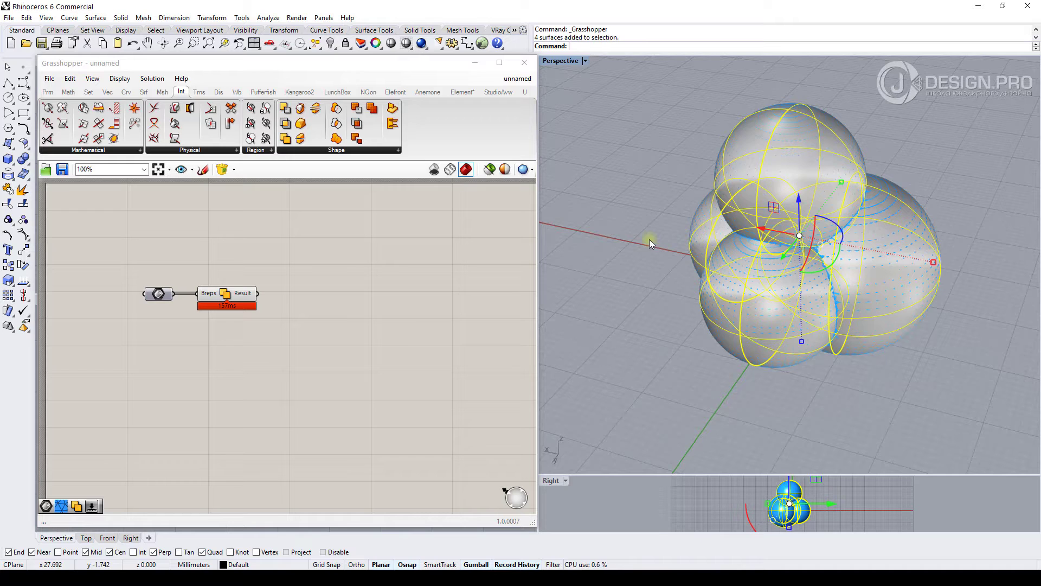
pyautogui.middleClick(640, 203)
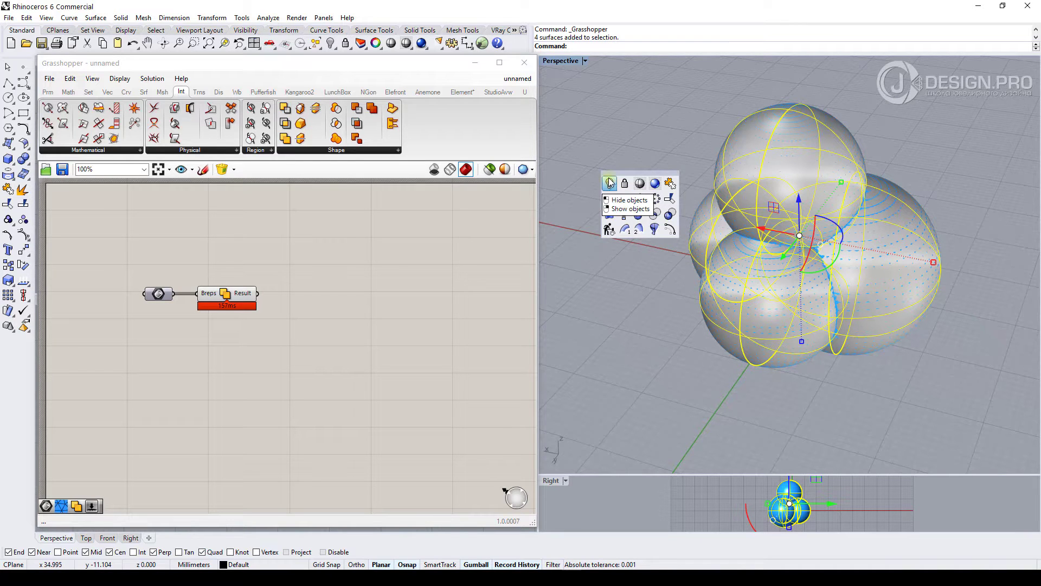
pyautogui.click(610, 183)
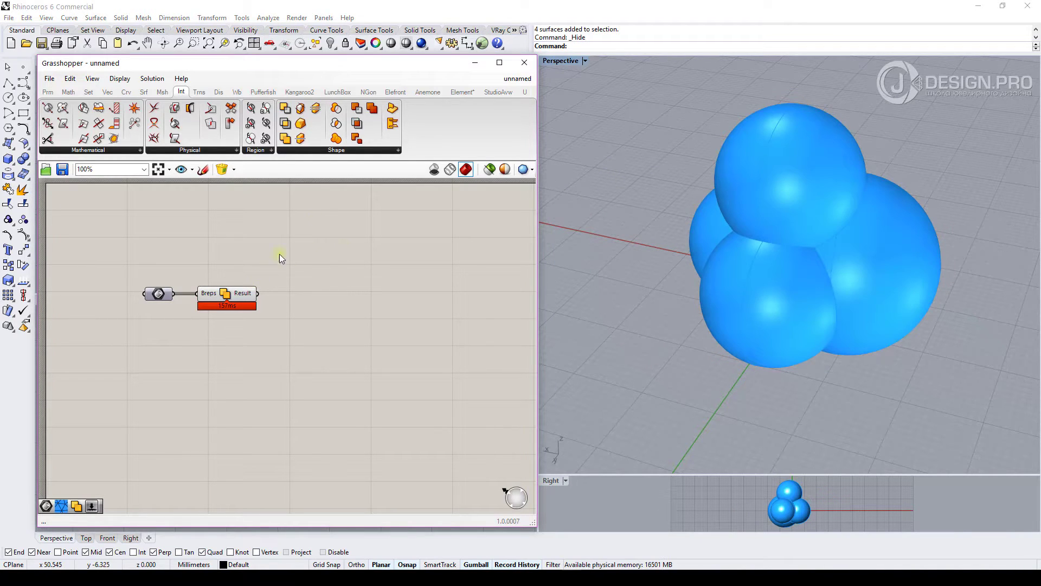
# Add Kangaroo2's SimpleRemesh component and place it beside the Solid Union component
pyautogui.click(299, 92)
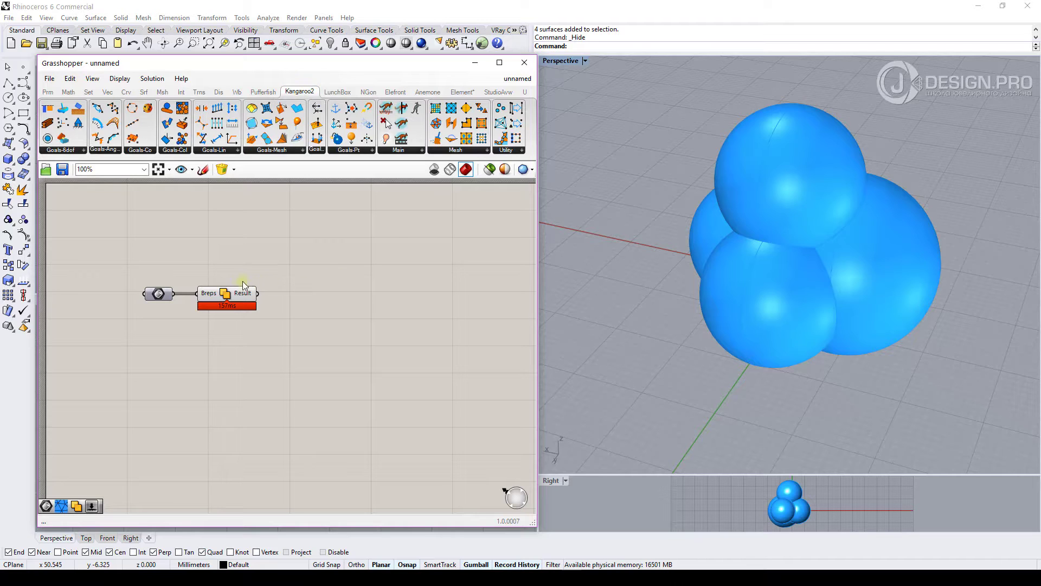
pyautogui.moveTo(225, 293); pyautogui.dragTo(219, 293)
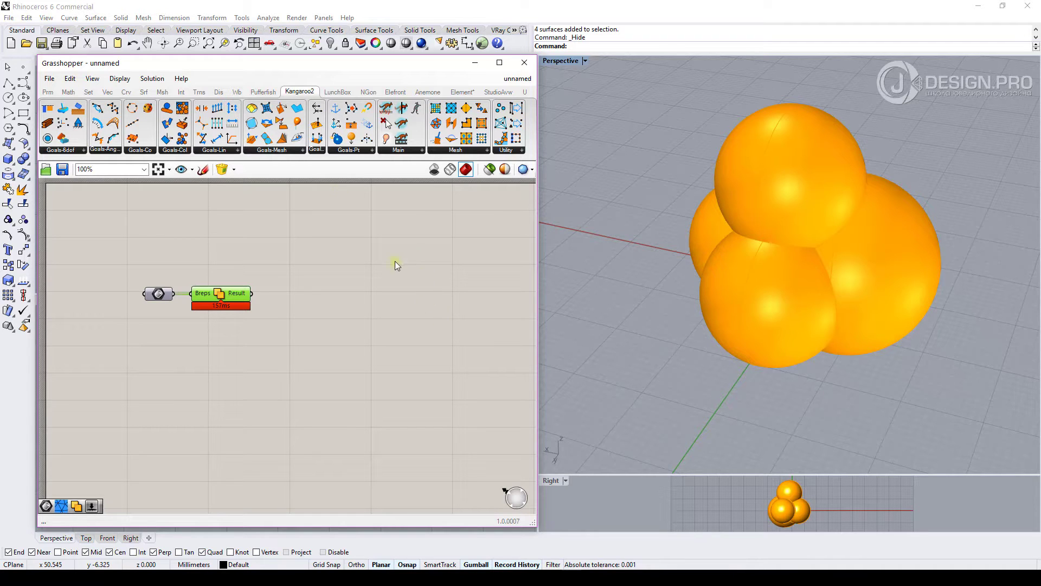
pyautogui.click(455, 150)
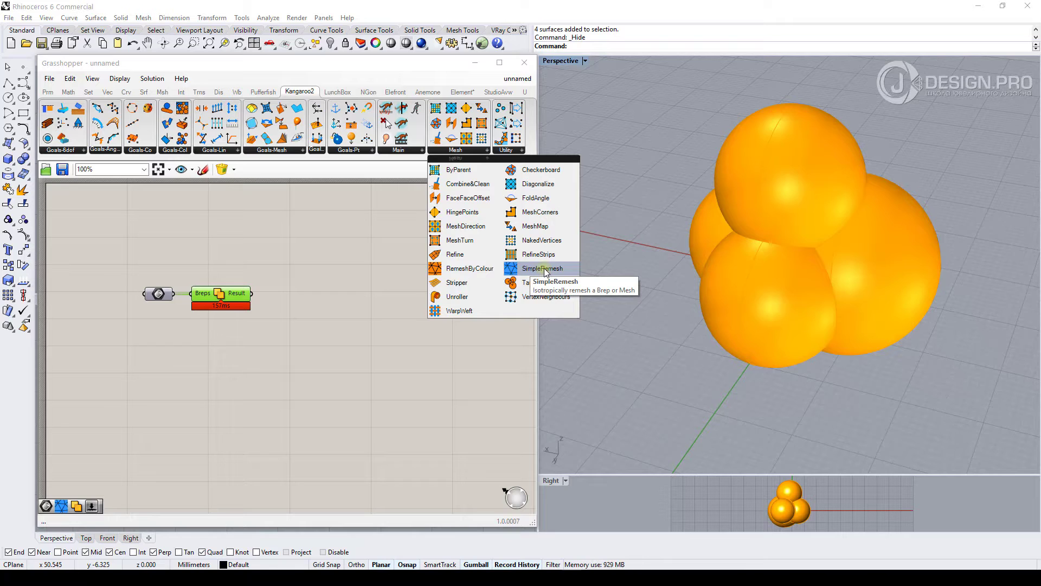
pyautogui.moveTo(545, 271); pyautogui.dragTo(350, 295)
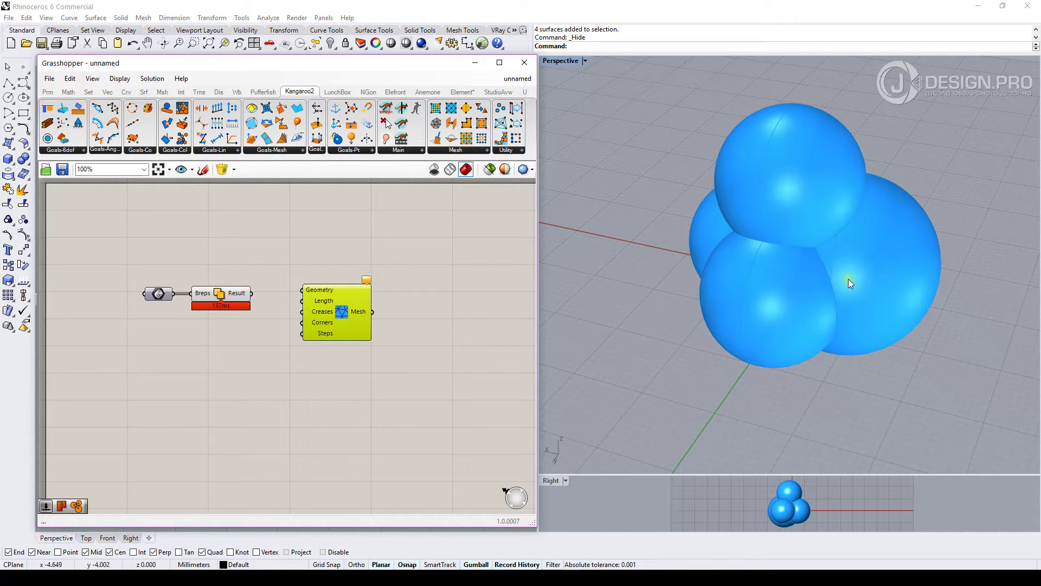
pyautogui.moveTo(848, 279); pyautogui.dragTo(797, 282, button='right')
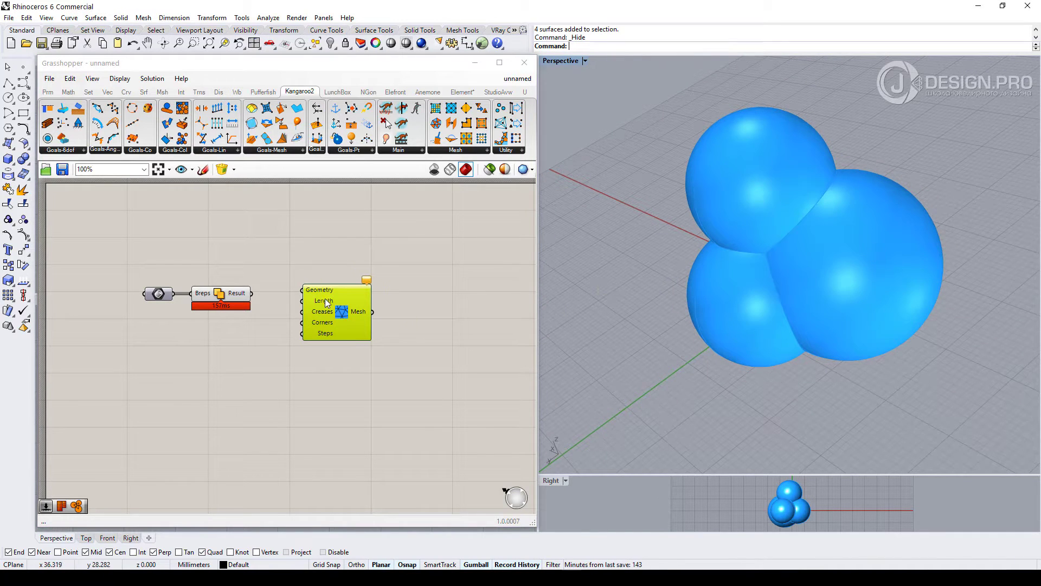
pyautogui.moveTo(324, 298)
pyautogui.moveTo(251, 294); pyautogui.dragTo(278, 291)
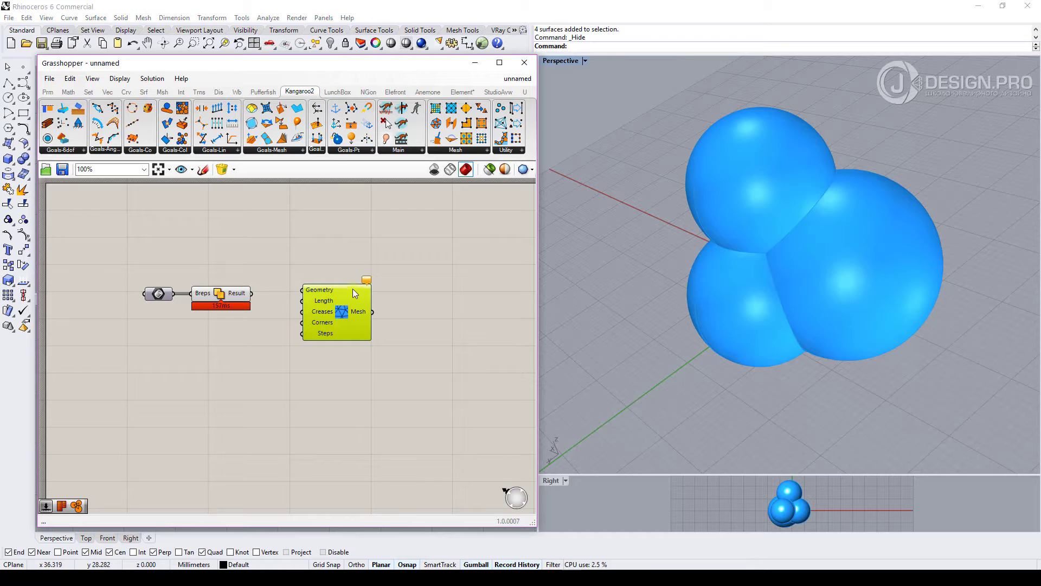
pyautogui.moveTo(353, 291); pyautogui.dragTo(352, 295)
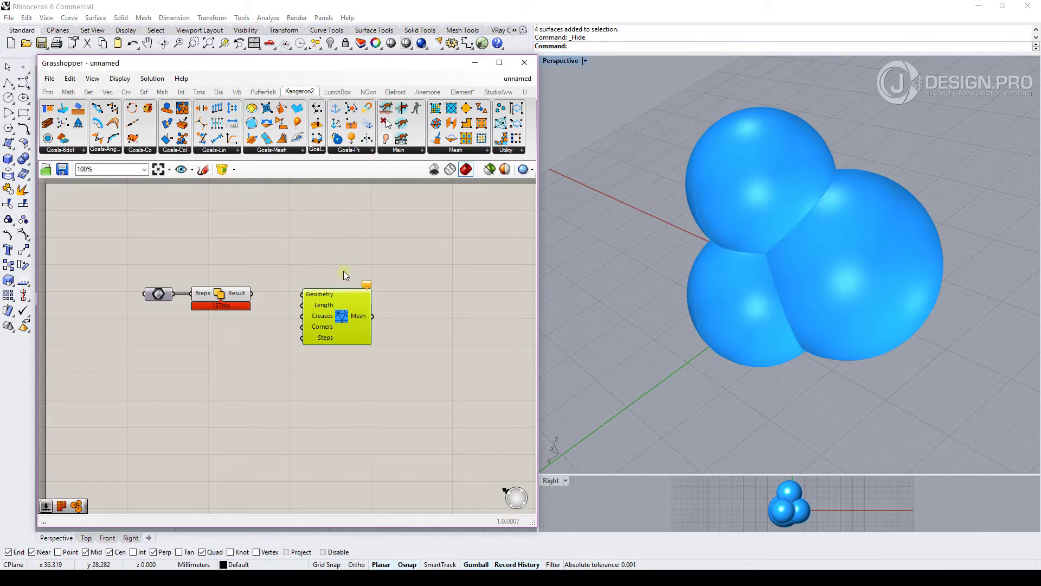
pyautogui.click(343, 271)
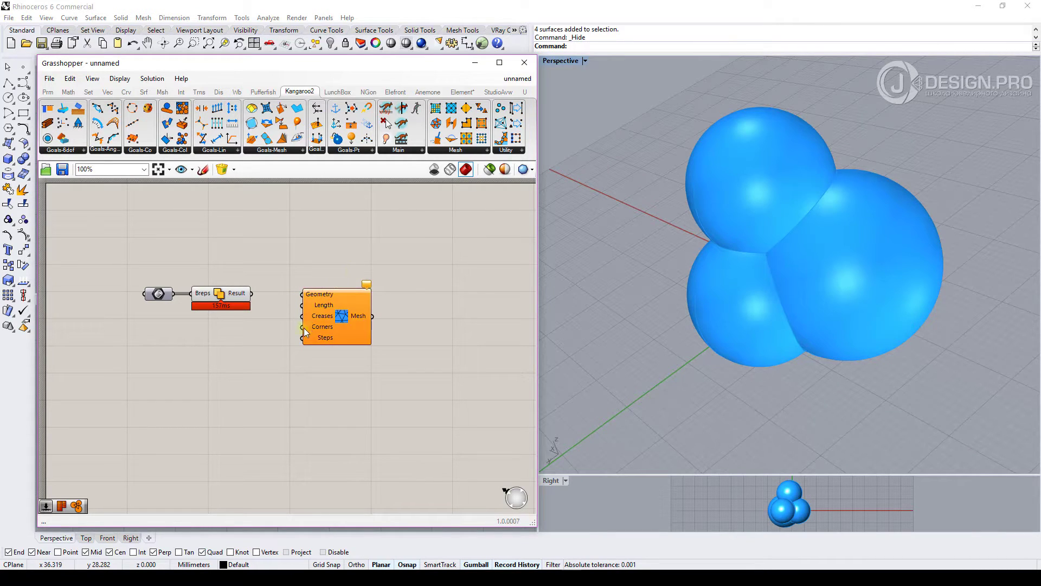
# Create a number slider ranging from 0.50 to 3.00 below the Solid Union component
pyautogui.scroll(2, 303, 327)
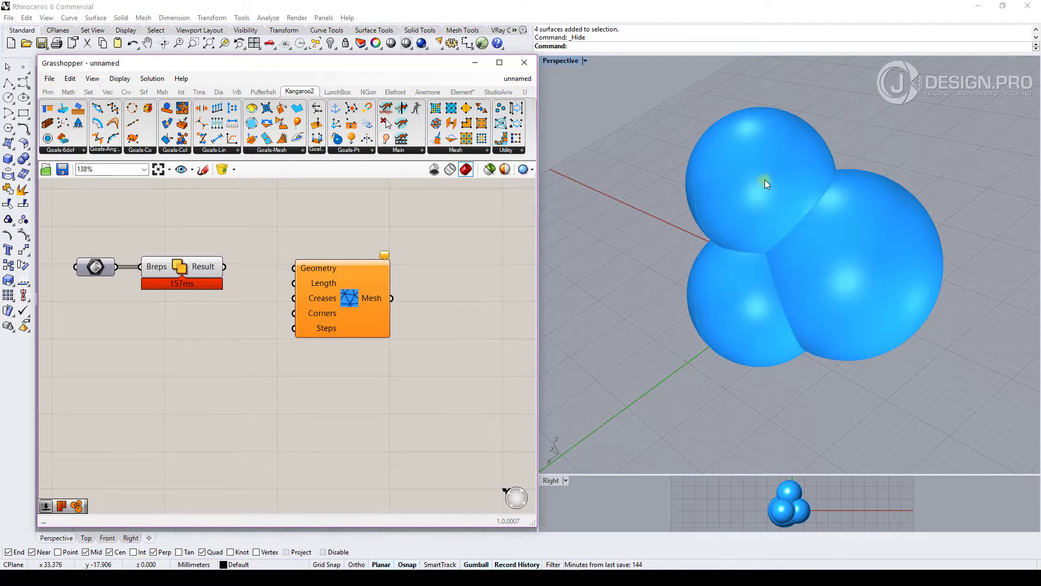
pyautogui.scroll(3, 629, 286)
pyautogui.doubleClick(183, 356)
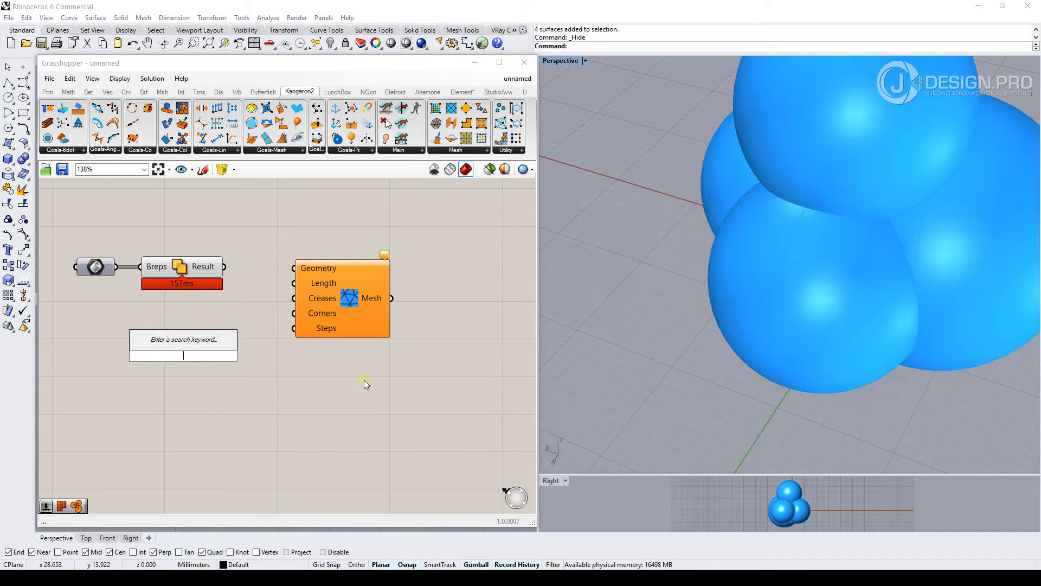
pyautogui.write('0.5')
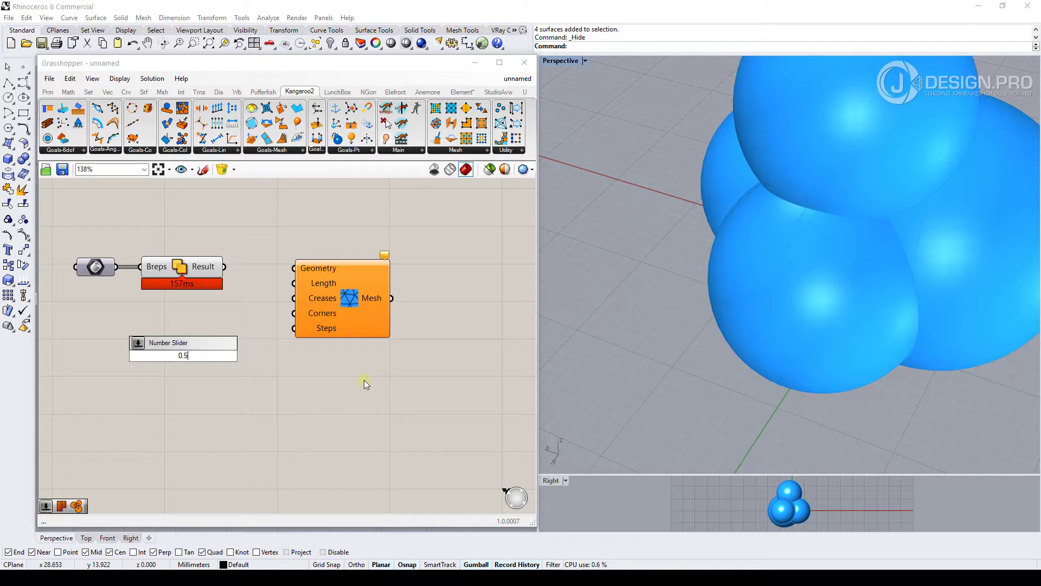
pyautogui.write('0..3.00')
pyautogui.press('Return')
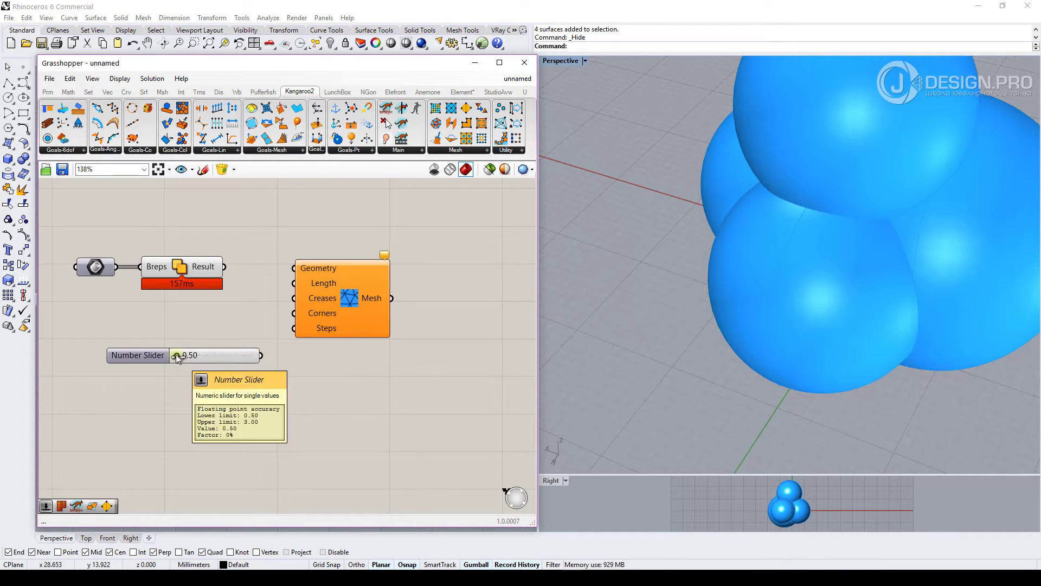
# Set the number slider to 2.32 and connect it to SimpleRemesh's Length input
pyautogui.moveTo(176, 355); pyautogui.dragTo(224, 357)
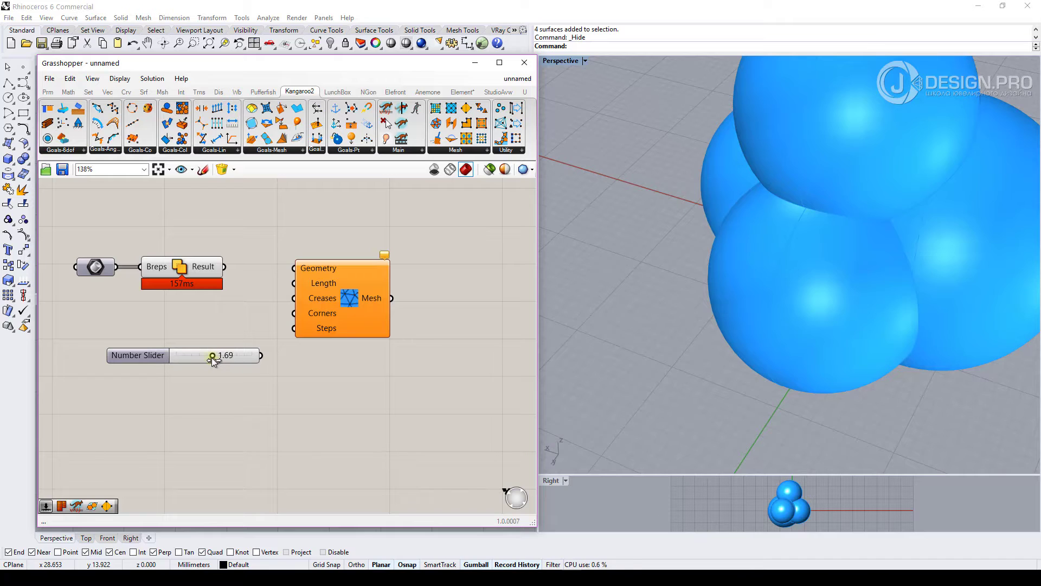
pyautogui.moveTo(212, 360); pyautogui.dragTo(209, 361)
pyautogui.moveTo(230, 360); pyautogui.dragTo(180, 334)
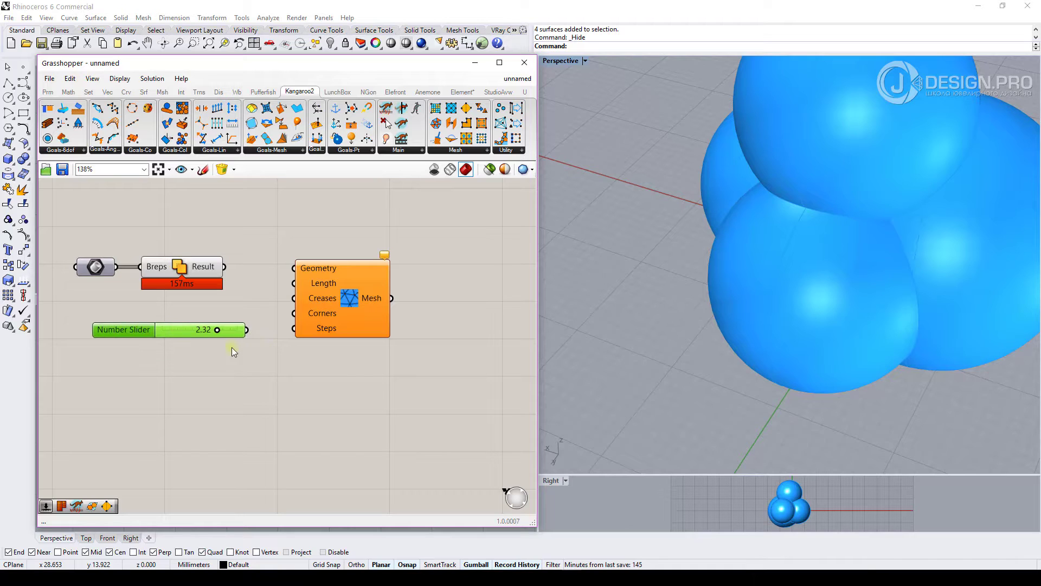
pyautogui.moveTo(255, 299); pyautogui.dragTo(294, 284)
pyautogui.moveTo(172, 333); pyautogui.dragTo(175, 313)
# Create an integer slider from the value 50, set it to 2 and connect it to SimpleRemesh's Steps input
pyautogui.moveTo(321, 331)
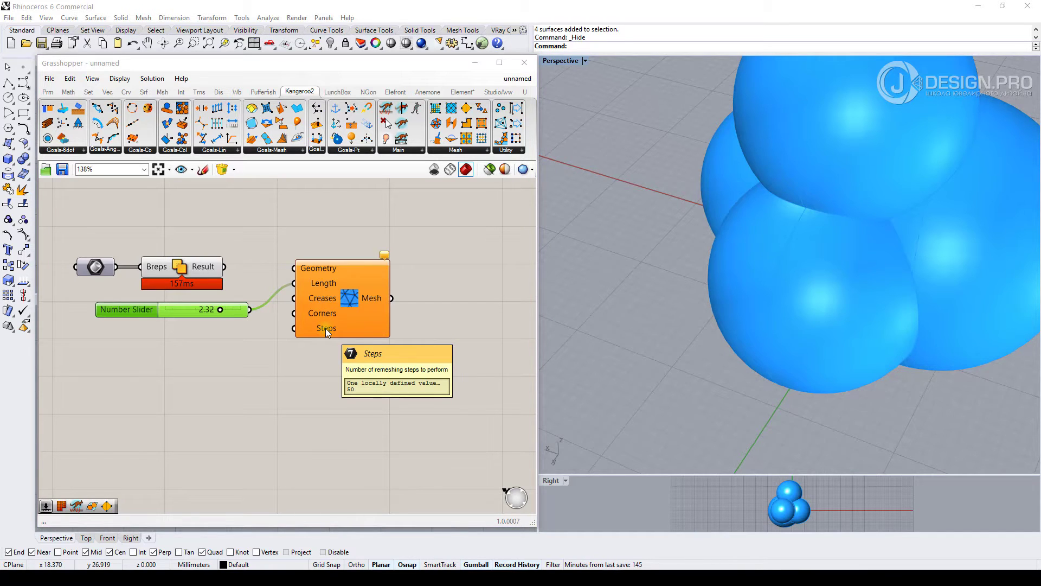
pyautogui.doubleClick(187, 366)
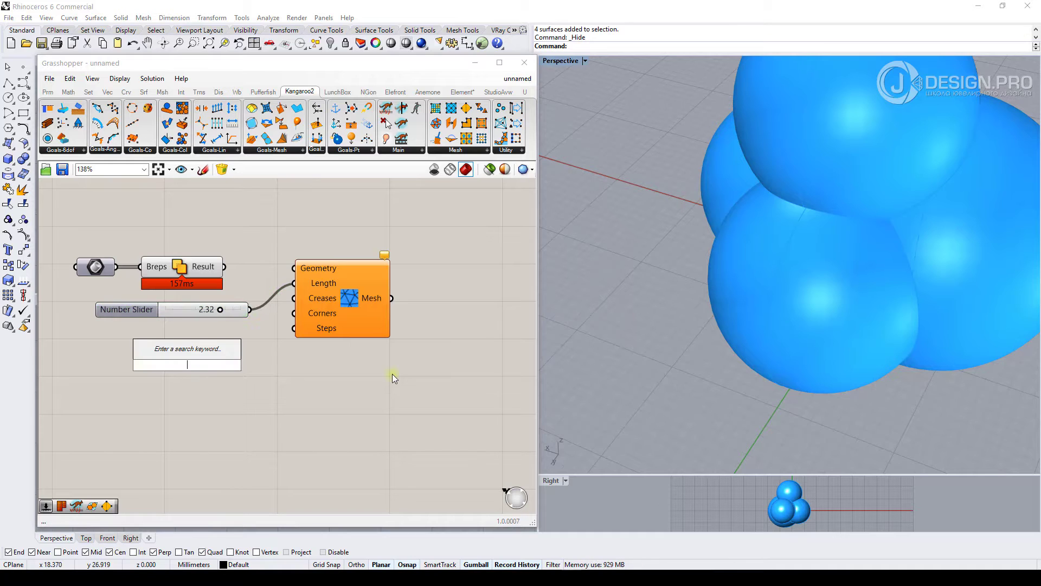
pyautogui.write('50')
pyautogui.press('Return')
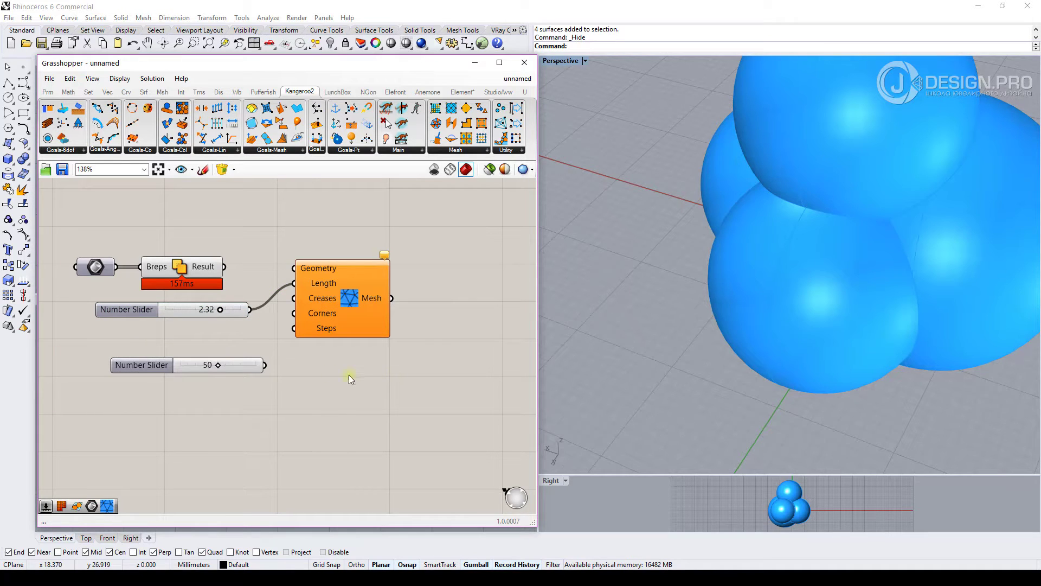
pyautogui.moveTo(251, 368); pyautogui.dragTo(175, 358)
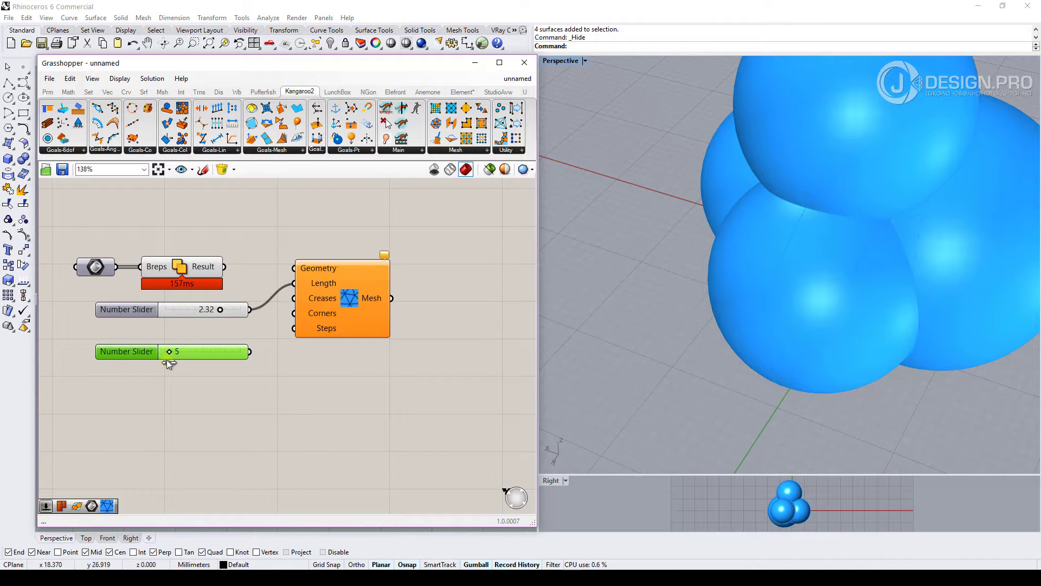
pyautogui.moveTo(165, 360); pyautogui.dragTo(293, 328)
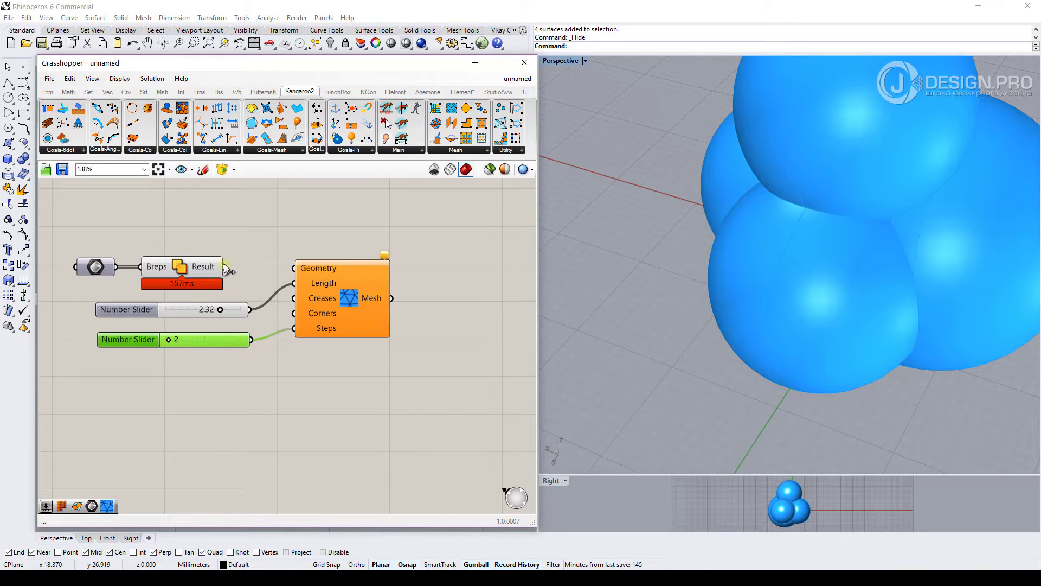
# Connect Solid Union's Result output to SimpleRemesh's Geometry input and move the Solid Union component closer to SimpleRemesh
pyautogui.moveTo(224, 266); pyautogui.dragTo(351, 271)
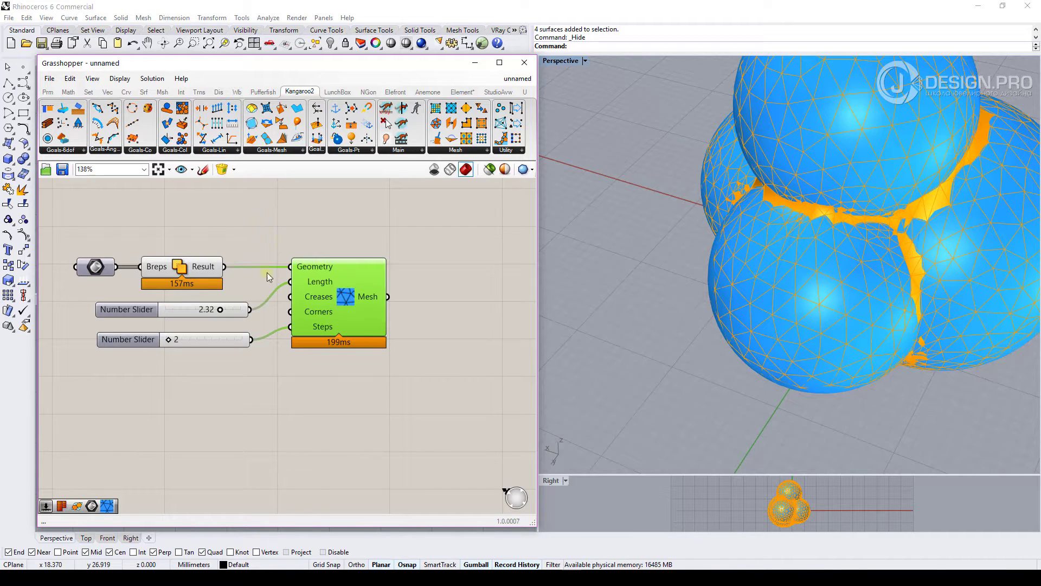
pyautogui.moveTo(203, 270); pyautogui.dragTo(221, 270)
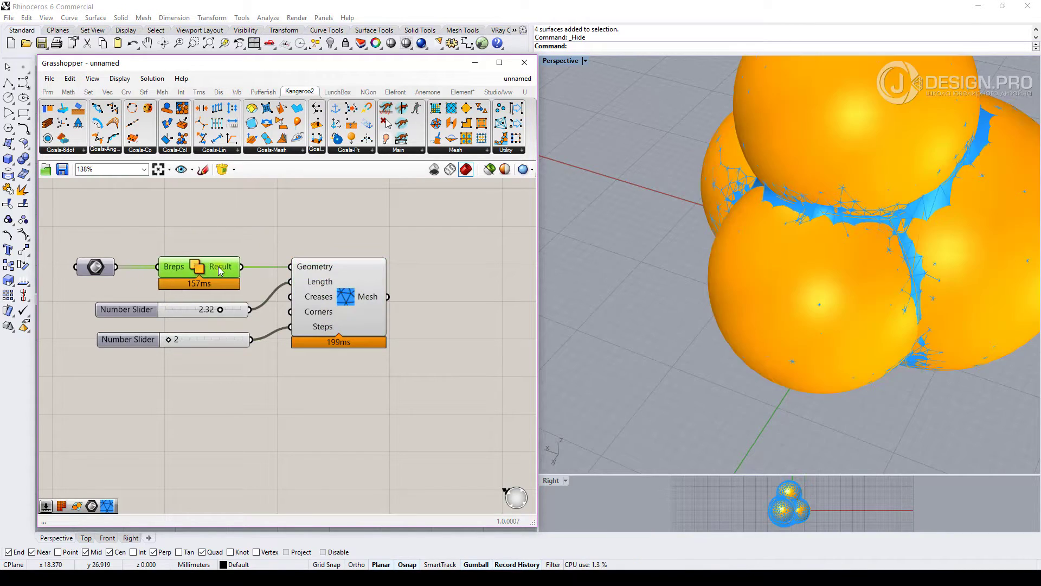
pyautogui.click(304, 249)
pyautogui.click(351, 272)
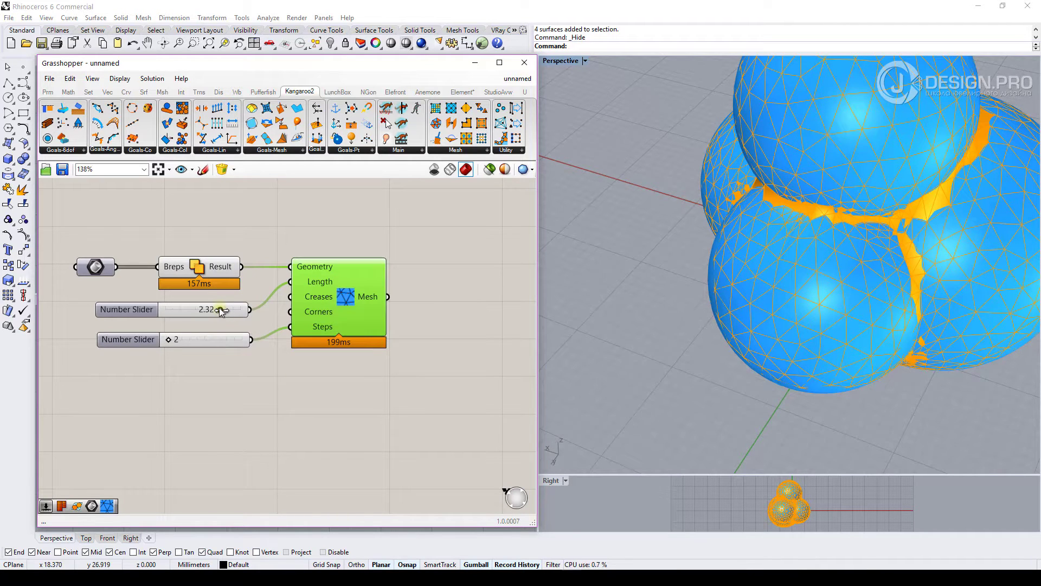
# Lower SimpleRemesh's Length slider to 2.12 and further to 1.83
pyautogui.moveTo(221, 310); pyautogui.dragTo(210, 313)
pyautogui.click(331, 238)
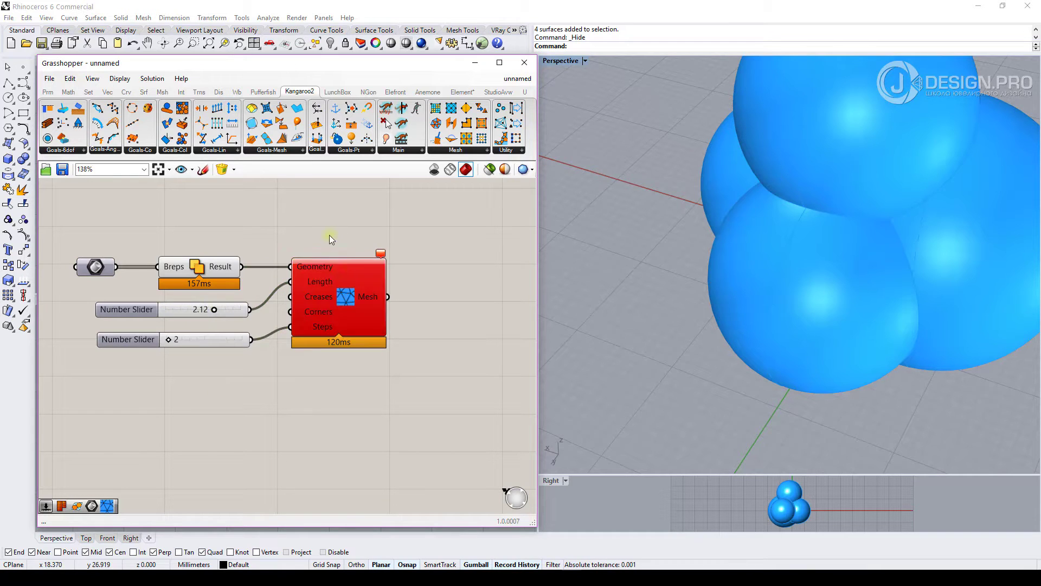
pyautogui.click(348, 278)
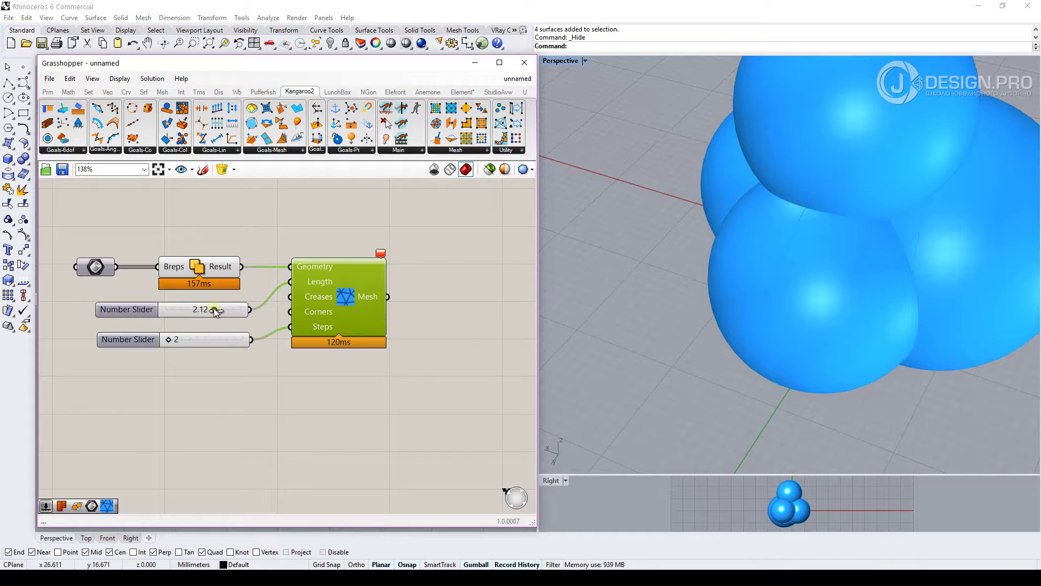
pyautogui.moveTo(212, 311); pyautogui.dragTo(205, 311)
# Add a Mesh Brep component above Solid Union and wire it between Solid Union's Result and SimpleRemesh's Geometry input
pyautogui.click(198, 266)
pyautogui.moveTo(177, 267); pyautogui.dragTo(161, 268)
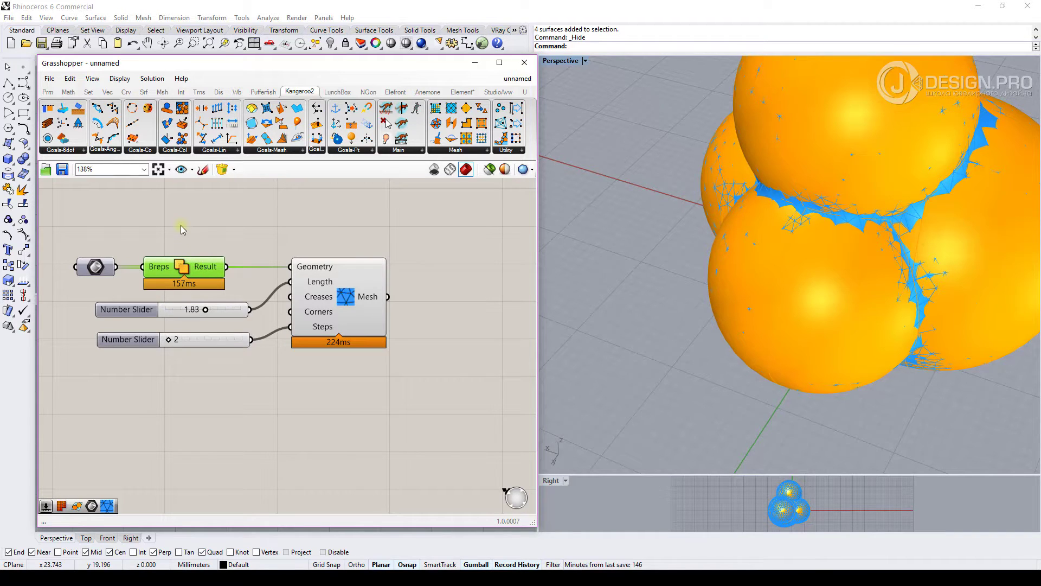
pyautogui.click(163, 92)
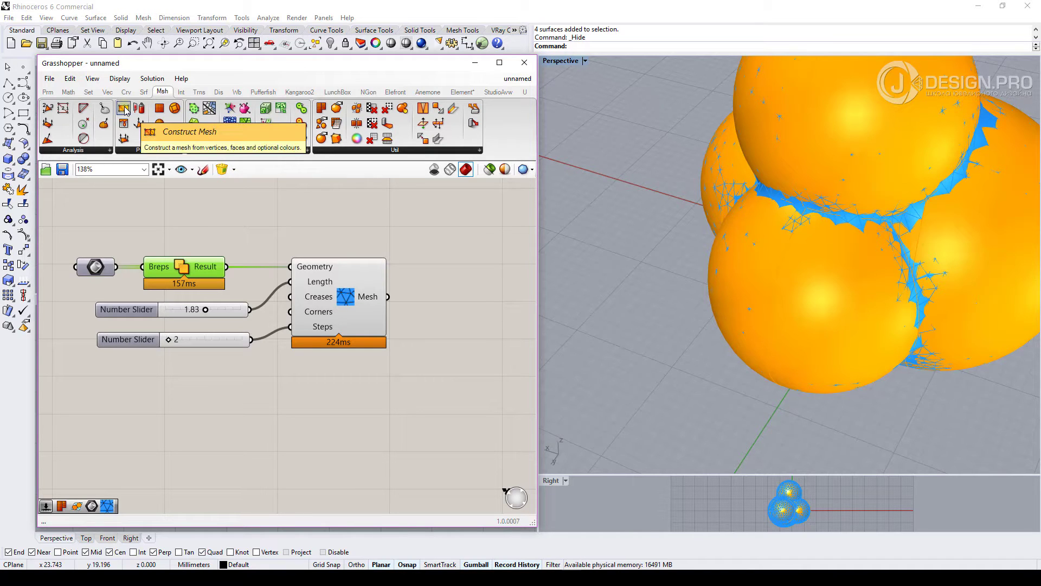
pyautogui.moveTo(322, 110); pyautogui.dragTo(225, 262)
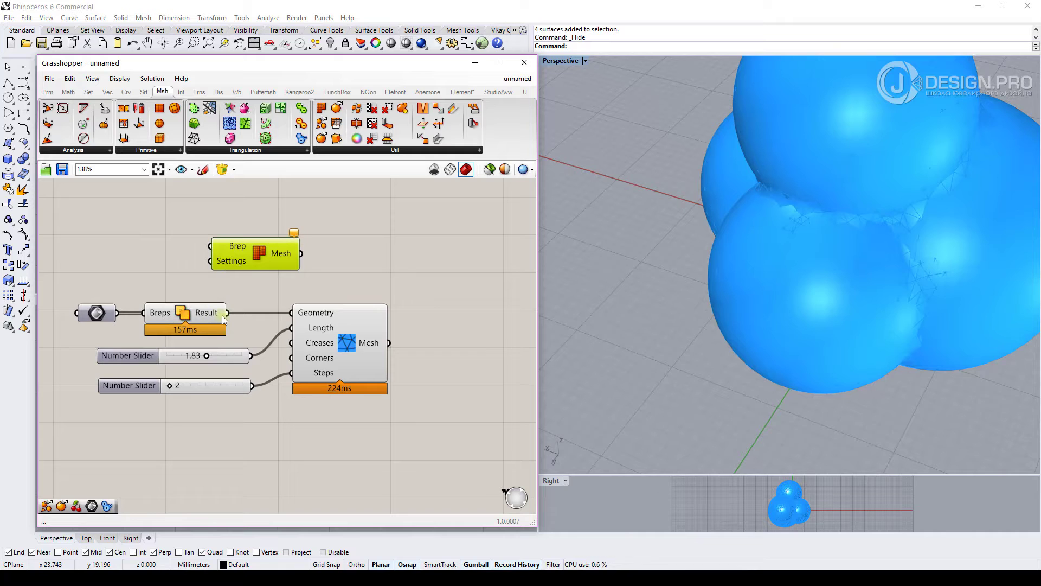
pyautogui.moveTo(227, 313); pyautogui.dragTo(293, 313)
pyautogui.moveTo(242, 251); pyautogui.dragTo(245, 259)
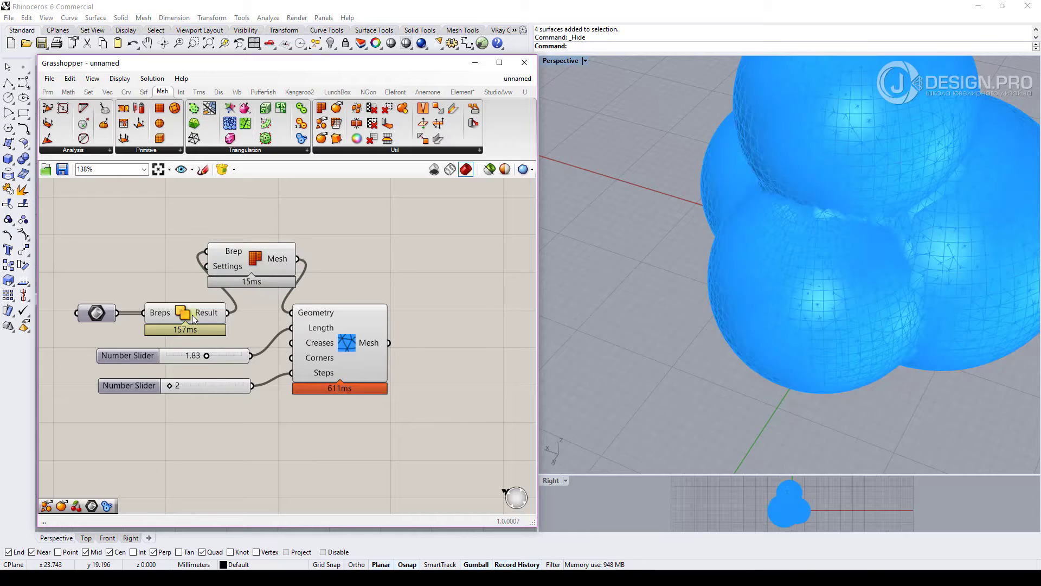
# Hide the previews of the Solid Union and Mesh Brep components and review the Preview Mesh Edges display option
pyautogui.keyDown('shift'); pyautogui.click(190, 311); pyautogui.keyUp('shift')
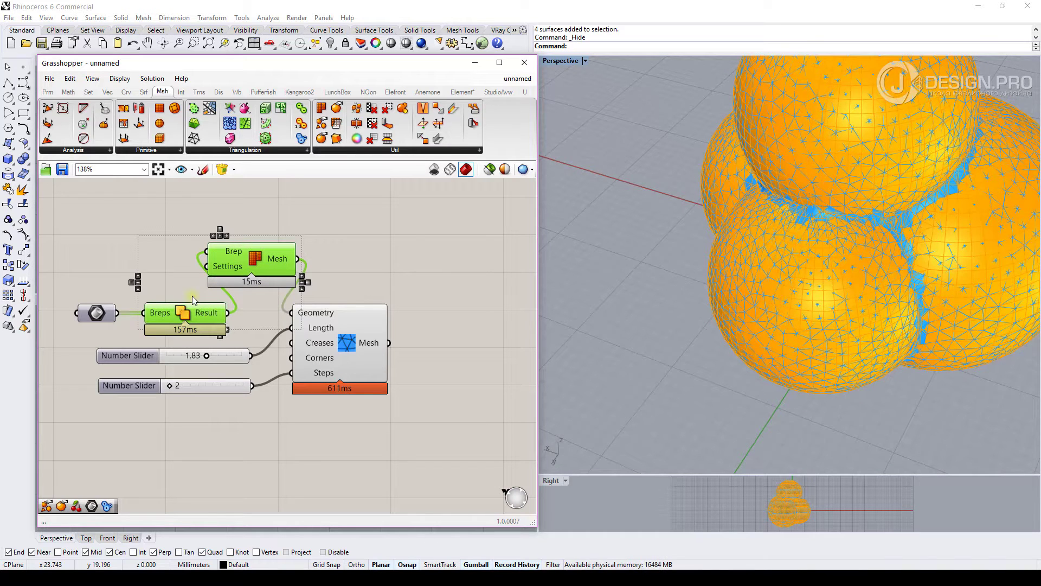
pyautogui.hotkey('ctrl', 'q')
pyautogui.click(376, 309)
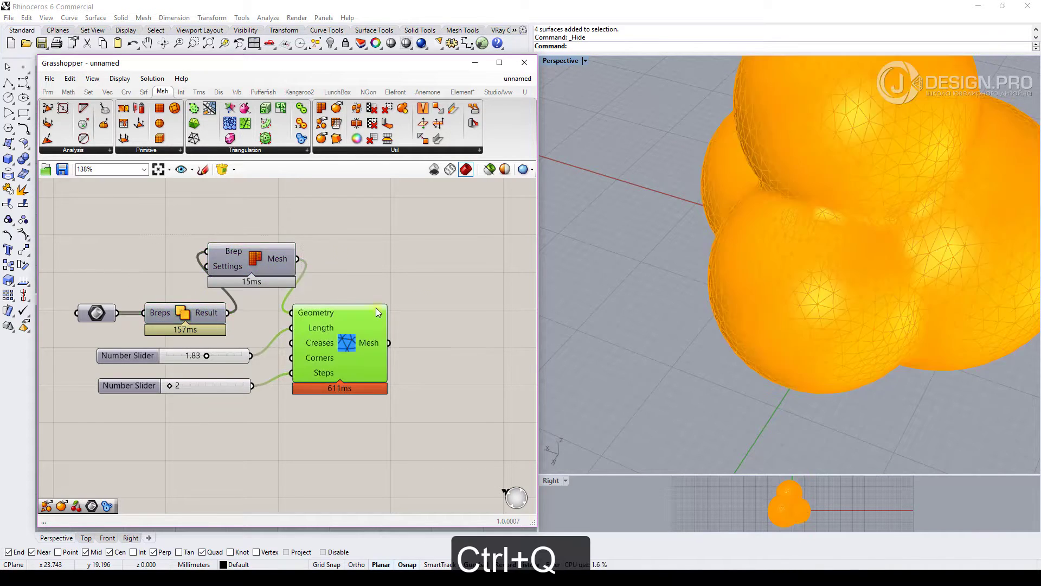
pyautogui.moveTo(842, 244); pyautogui.dragTo(689, 274, button='right')
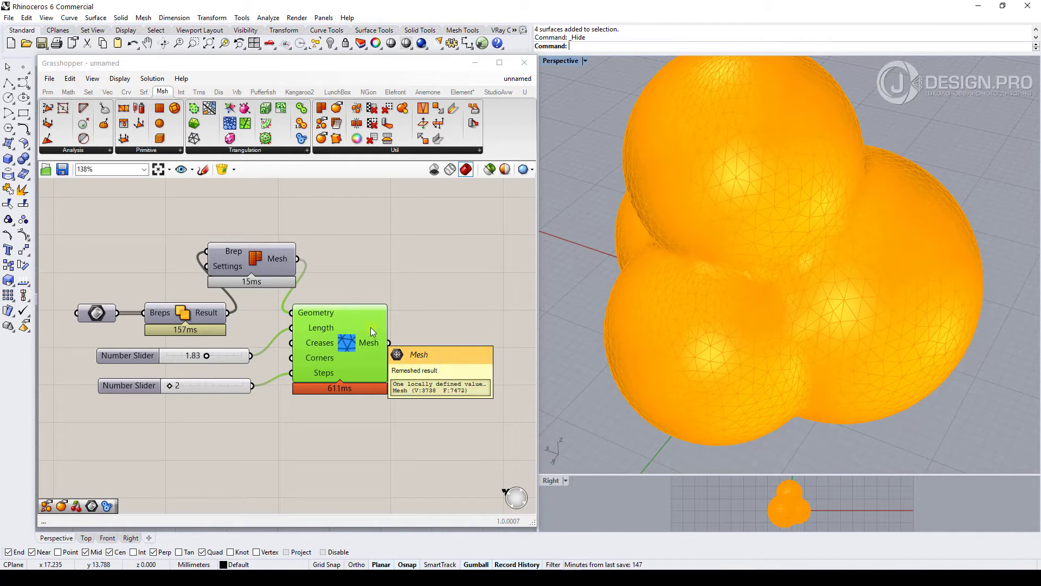
pyautogui.click(119, 79)
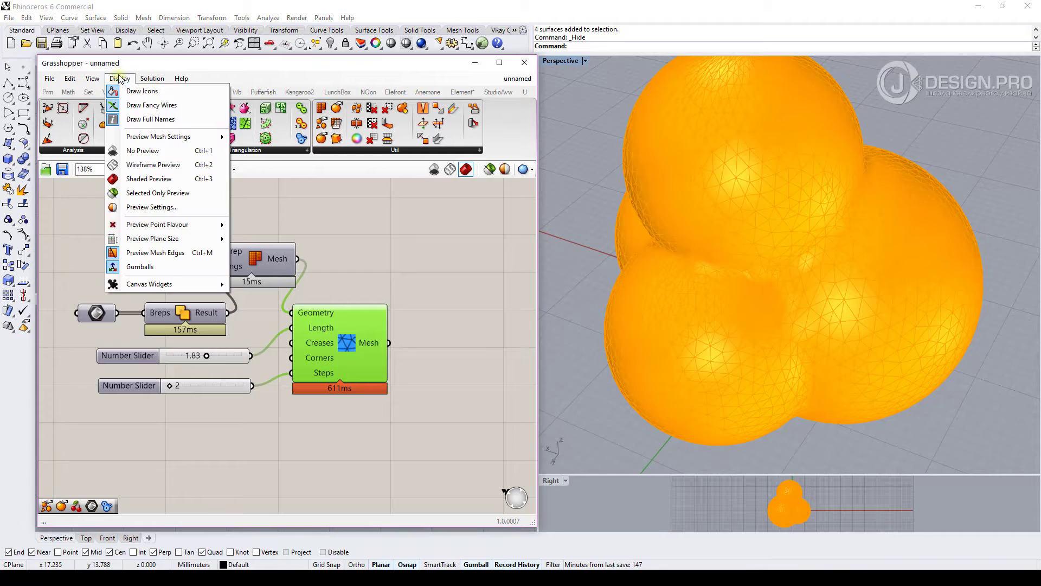
pyautogui.click(158, 253)
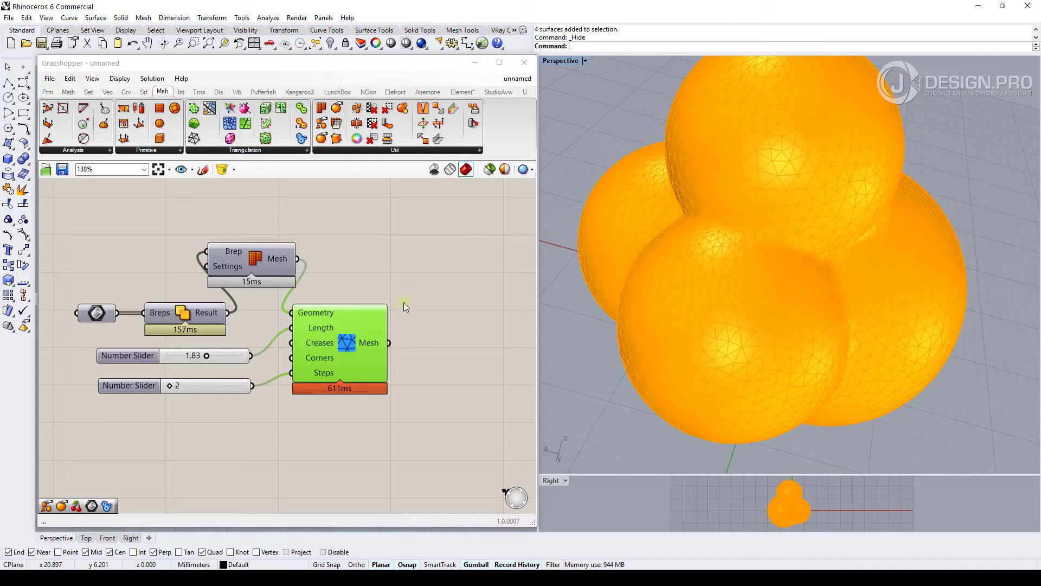
# Move the SimpleRemesh component slightly away from its inputs and set its Length slider to 2.12
pyautogui.moveTo(374, 352); pyautogui.dragTo(389, 351)
pyautogui.moveTo(395, 256); pyautogui.dragTo(398, 239, button='right')
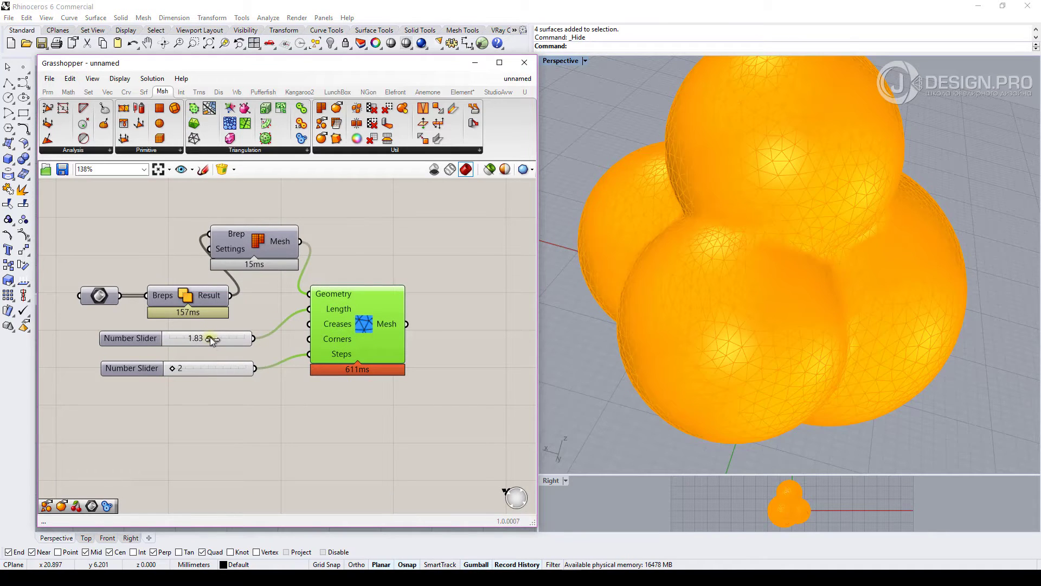
pyautogui.moveTo(210, 337)
pyautogui.mouseDown()
pyautogui.moveTo(227, 340)
pyautogui.moveTo(217, 340)
pyautogui.mouseUp()
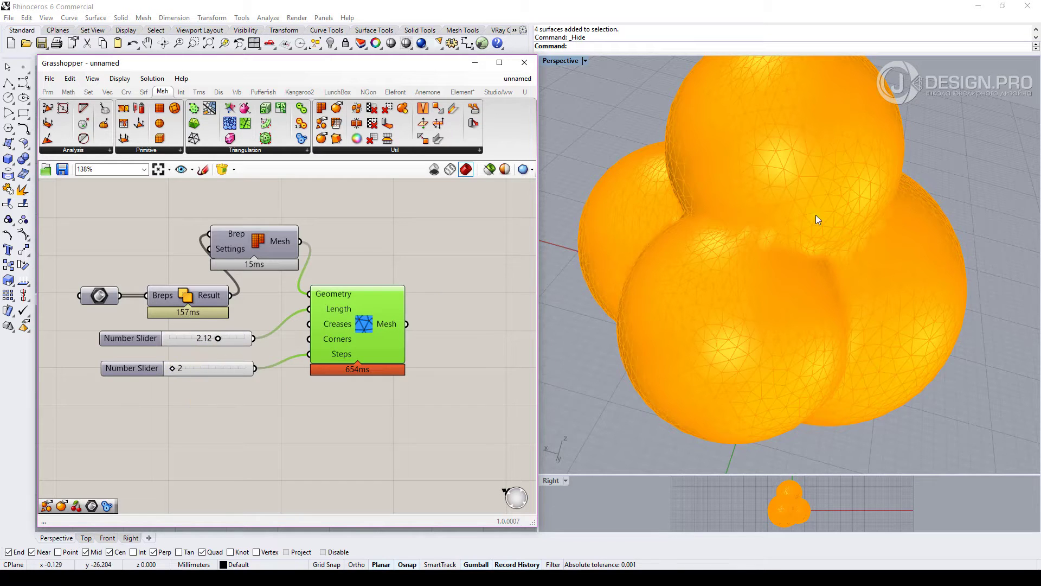
# Raise SimpleRemesh's Steps slider to 97 and inspect the remeshed seams between the spheres
pyautogui.scroll(5, 670, 255)
pyautogui.scroll(-3, 659, 267)
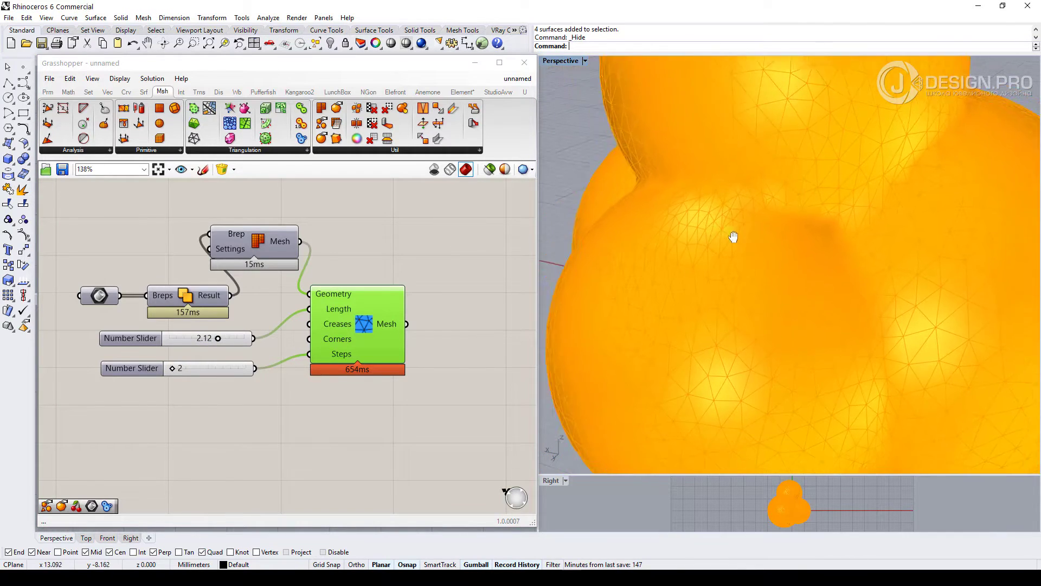
pyautogui.scroll(4, 756, 211)
pyautogui.scroll(-3, 759, 227)
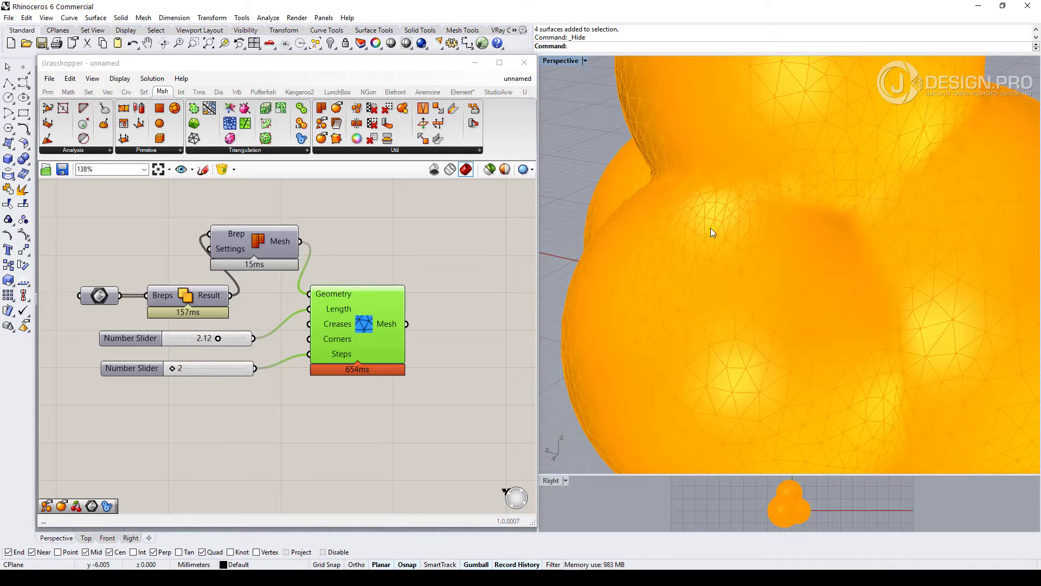
pyautogui.moveTo(713, 232); pyautogui.dragTo(811, 223, button='right')
pyautogui.scroll(3, 811, 223)
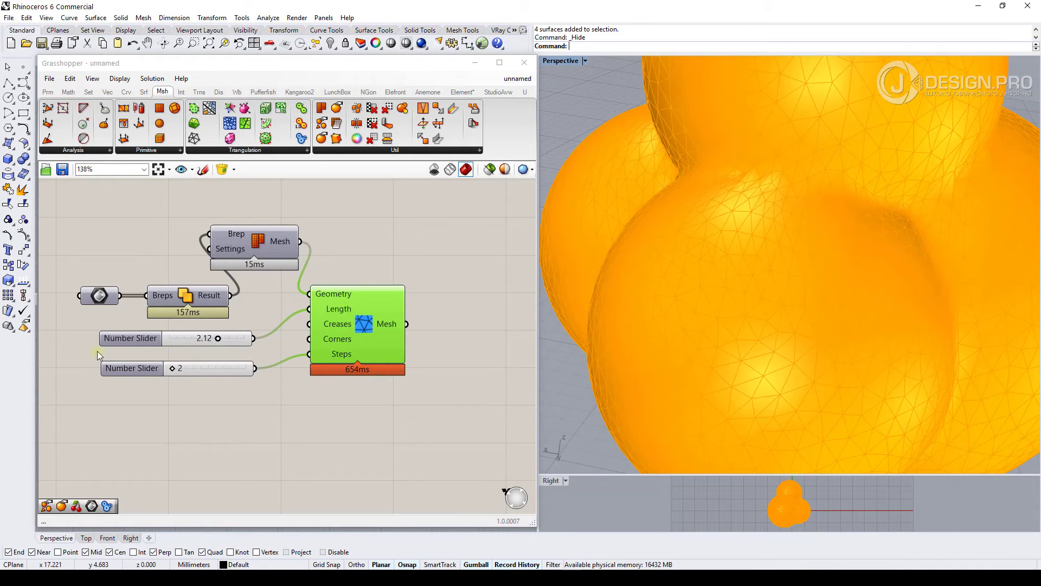
pyautogui.click(174, 369)
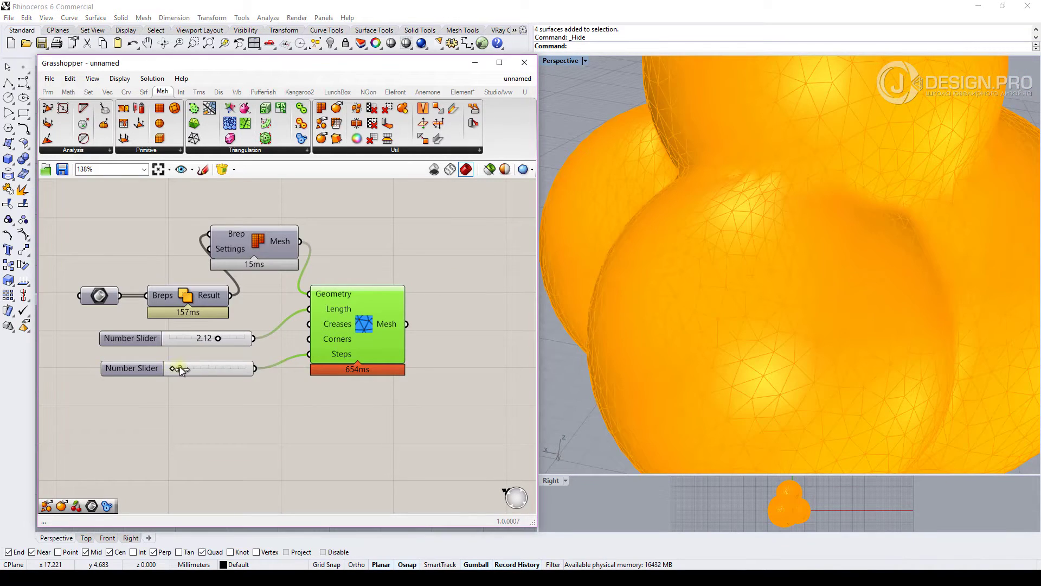
pyautogui.moveTo(180, 370); pyautogui.dragTo(244, 368)
pyautogui.scroll(-5, 766, 260)
pyautogui.moveTo(767, 260); pyautogui.dragTo(600, 267, button='right')
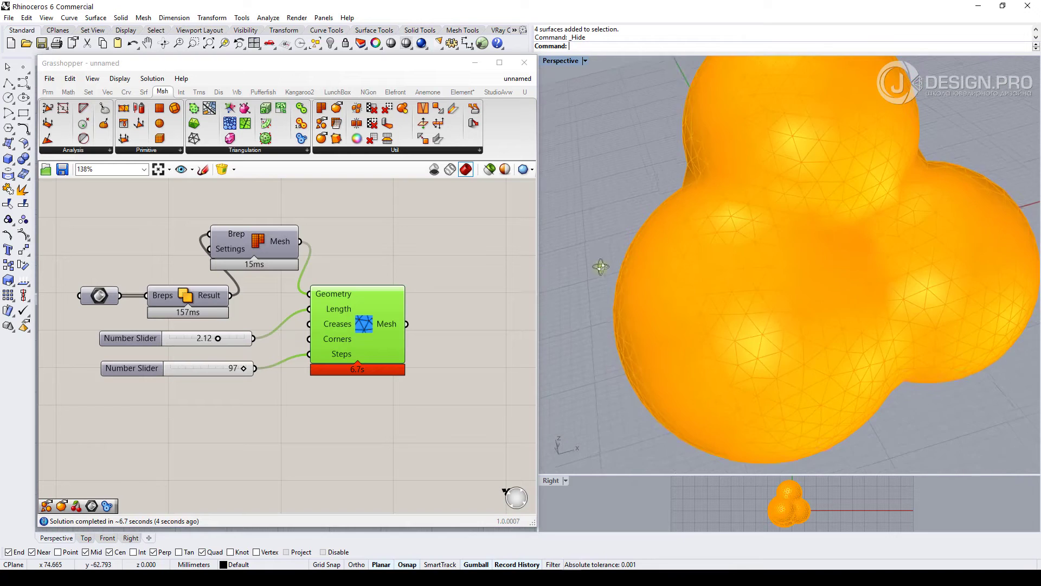
pyautogui.moveTo(735, 275); pyautogui.dragTo(692, 255, button='right')
pyautogui.scroll(5, 748, 168)
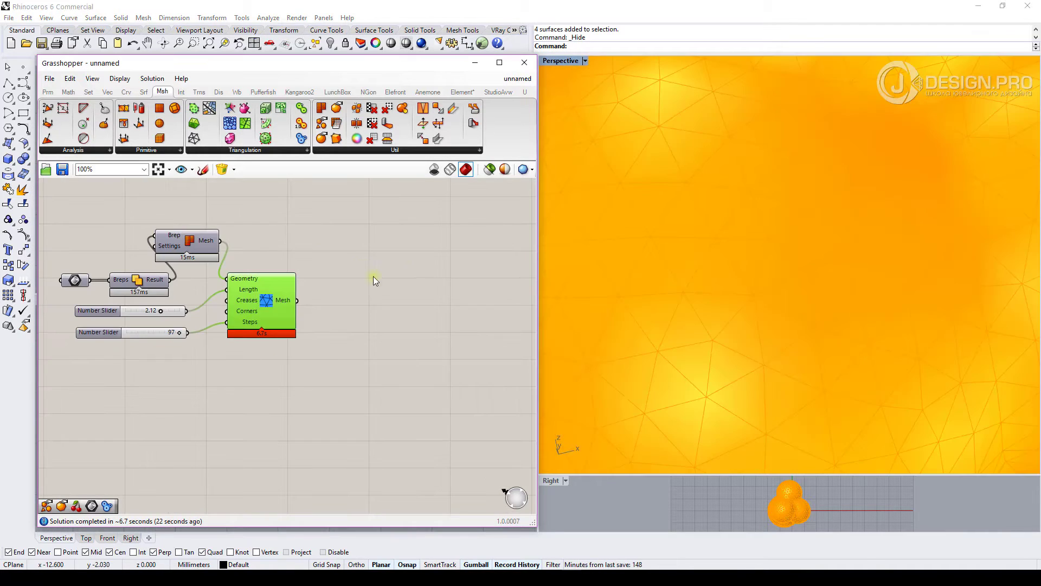
pyautogui.click(427, 254)
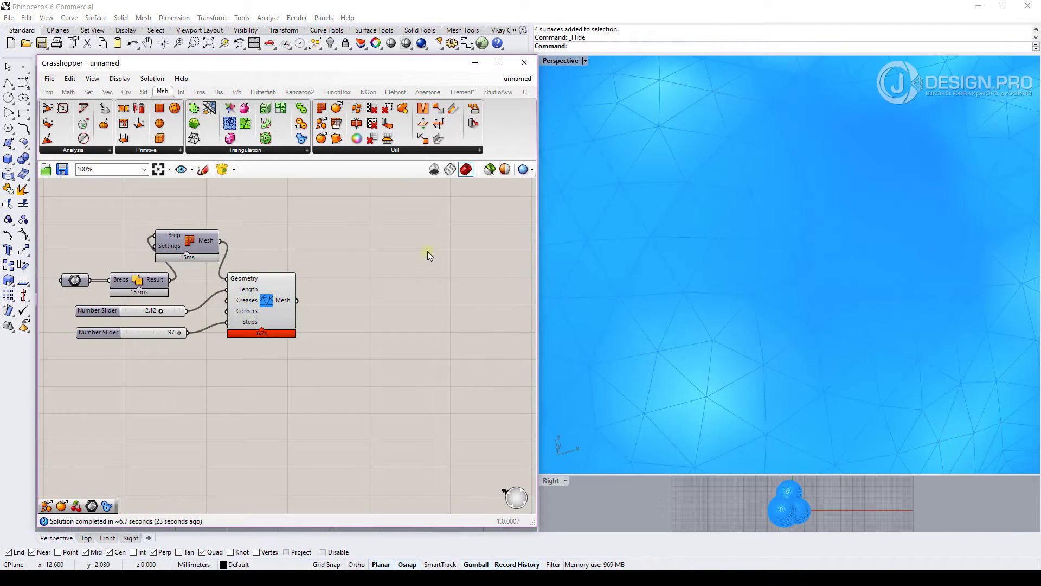
# Add a Kangaroo2 solver component with room for goal components between it and SimpleRemesh
pyautogui.click(296, 94)
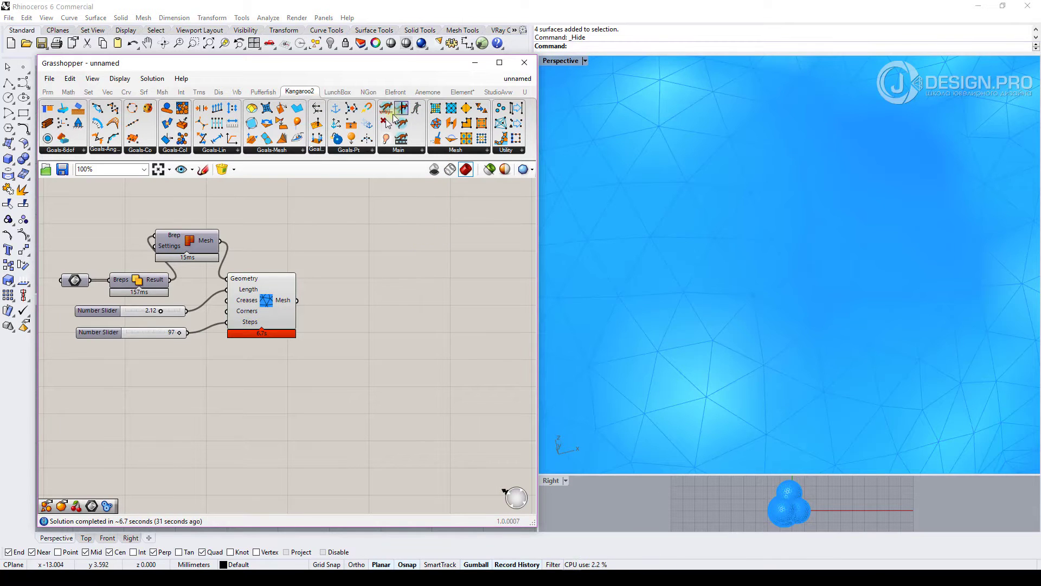
pyautogui.moveTo(387, 110); pyautogui.dragTo(466, 285)
pyautogui.moveTo(466, 285); pyautogui.dragTo(343, 265, button='right')
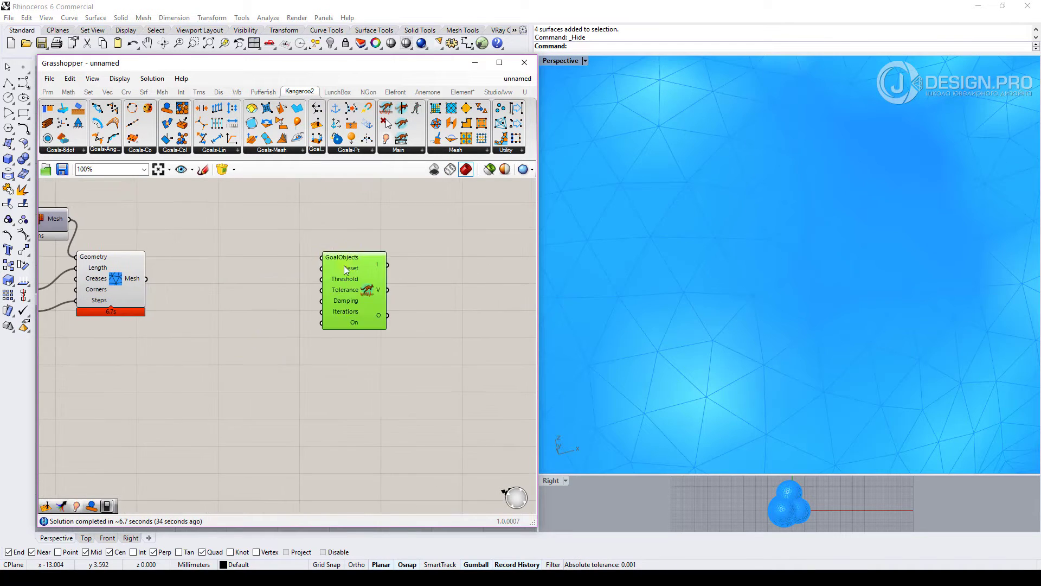
# Add a Boolean Toggle wired to the solver's On input and a Button wired to its Reset input, arranging them beside it
pyautogui.click(48, 92)
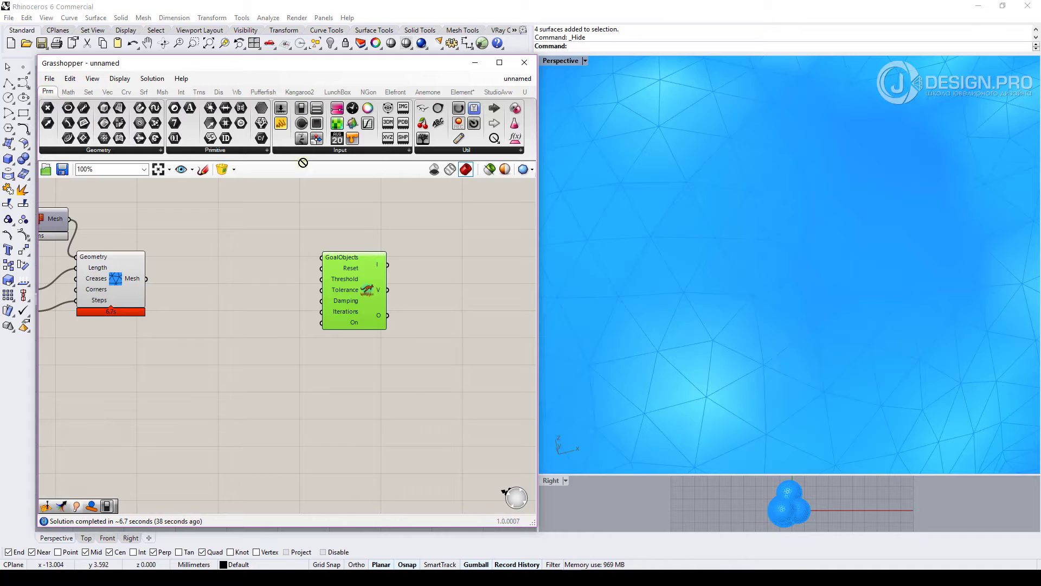
pyautogui.moveTo(255, 336); pyautogui.dragTo(321, 323)
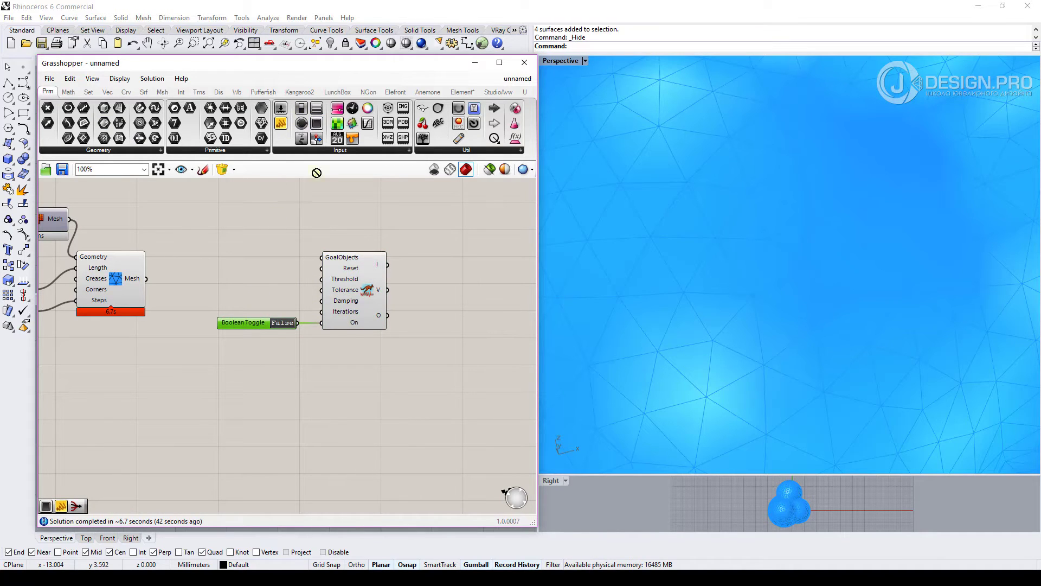
pyautogui.moveTo(274, 277); pyautogui.dragTo(372, 277)
pyautogui.moveTo(252, 321); pyautogui.dragTo(263, 325)
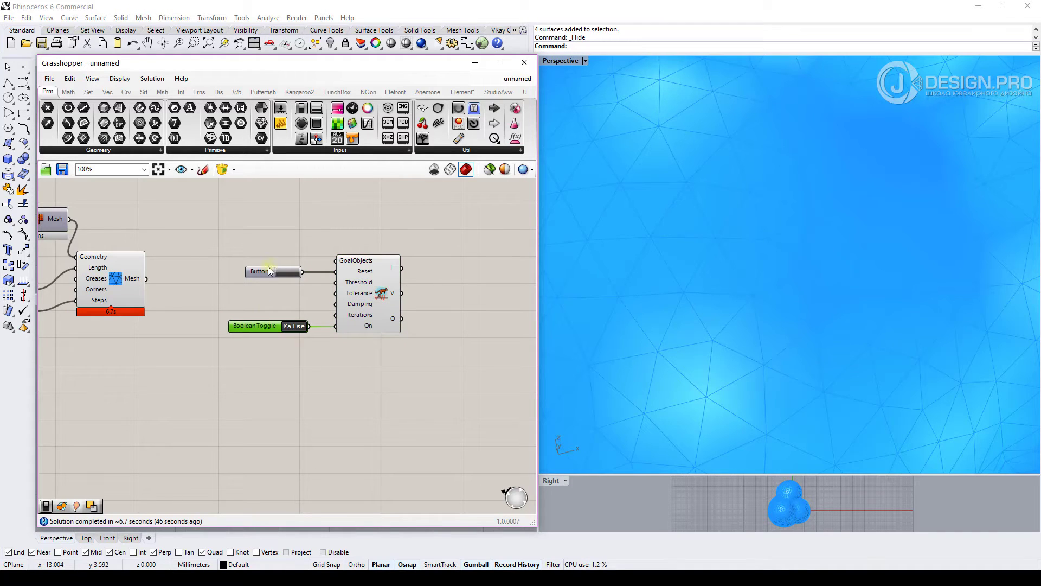
pyautogui.moveTo(263, 271); pyautogui.dragTo(275, 274)
pyautogui.moveTo(191, 266); pyautogui.dragTo(197, 294, button='right')
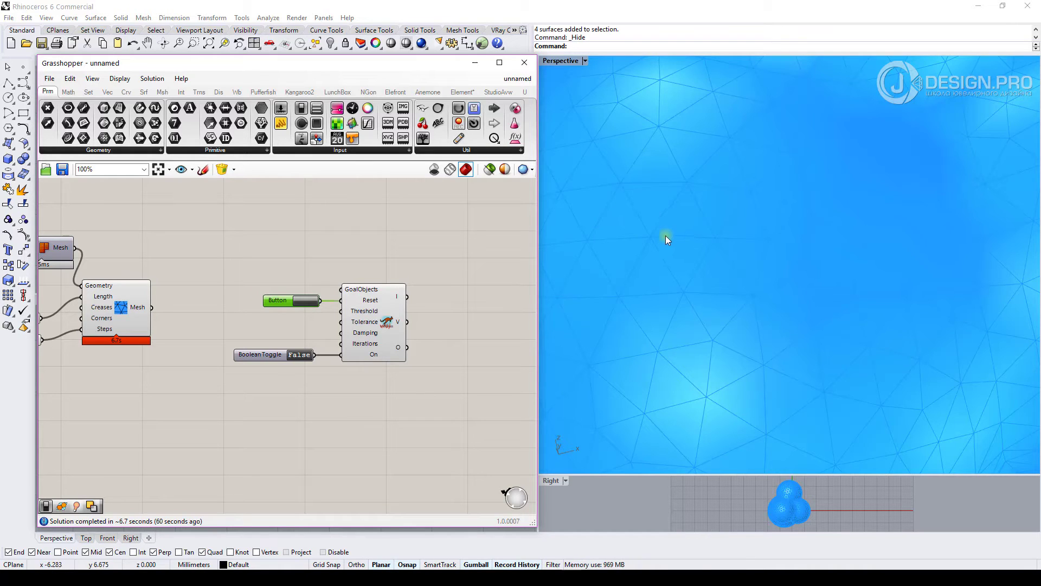
# Add Kangaroo2's TangentIncircles mesh goal between SimpleRemesh and the solver
pyautogui.click(300, 91)
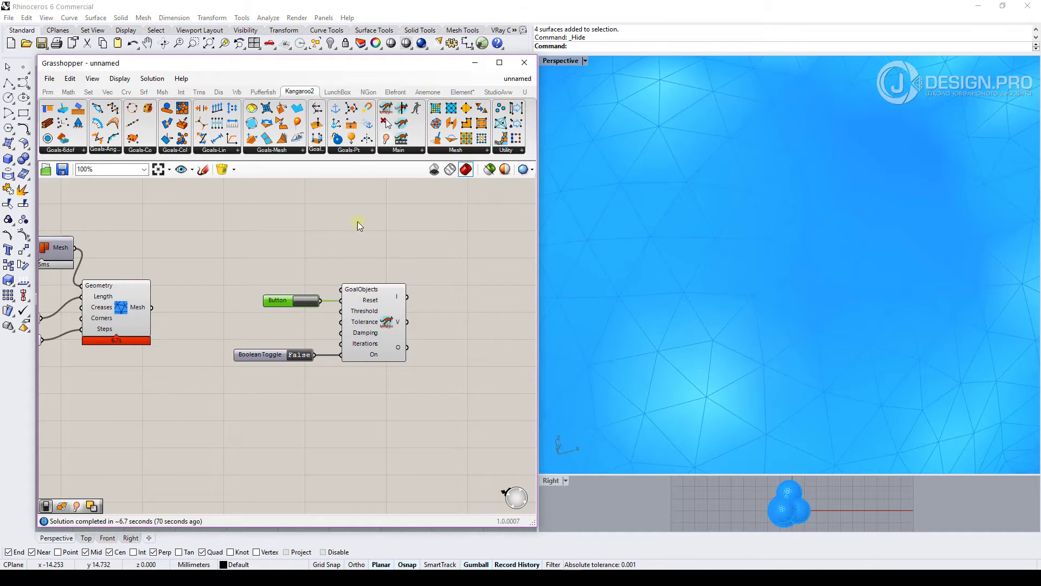
pyautogui.click(281, 150)
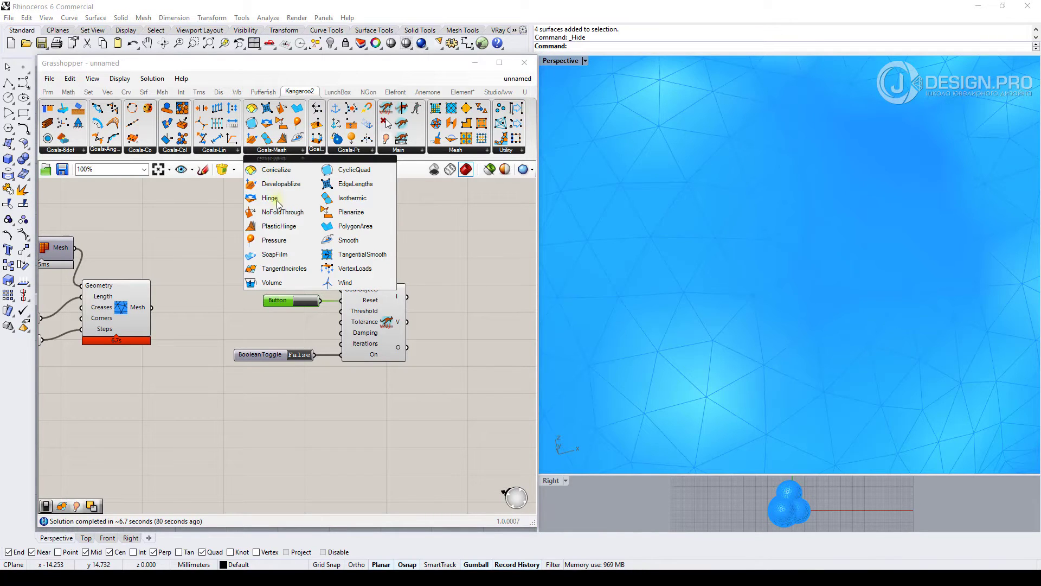
pyautogui.click(291, 274)
pyautogui.click(242, 271)
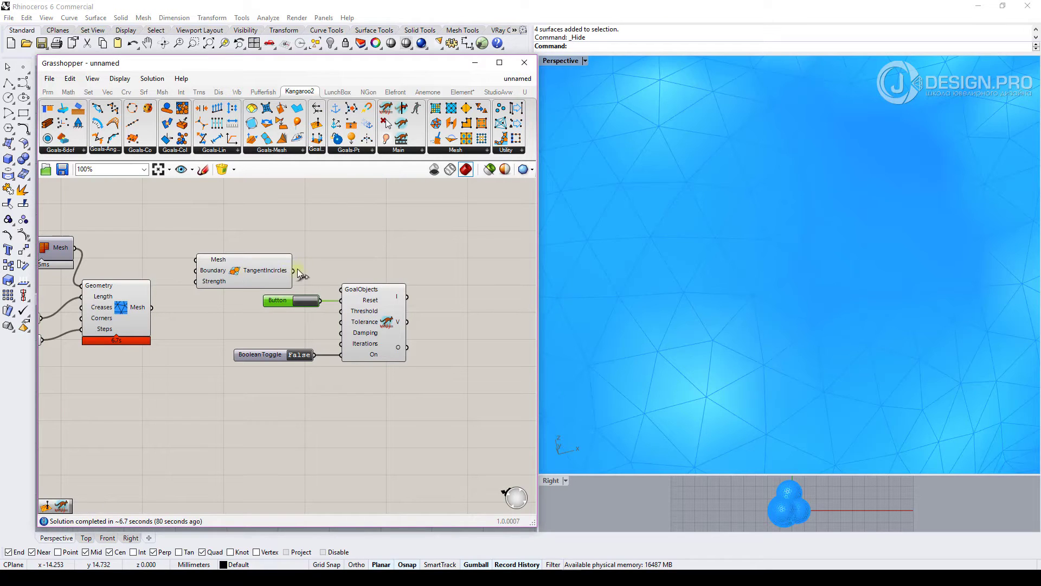
# Space out the solver group, then connect SimpleRemesh's Mesh to TangentIncircles and the TangentIncircles output to the solver's GoalObjects
pyautogui.moveTo(425, 262); pyautogui.dragTo(298, 379)
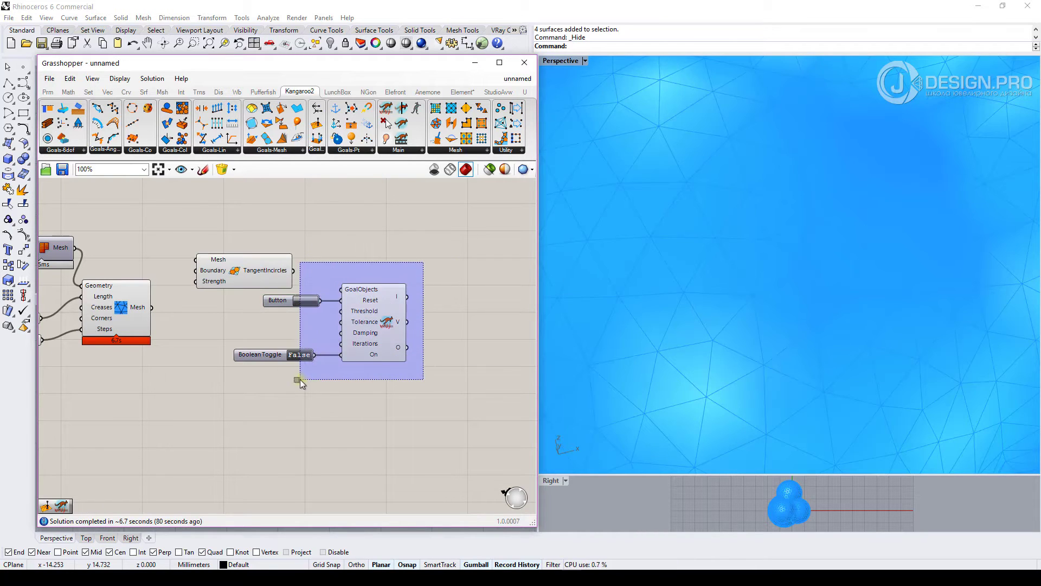
pyautogui.moveTo(374, 315); pyautogui.dragTo(386, 356)
pyautogui.moveTo(244, 272); pyautogui.dragTo(250, 299)
pyautogui.moveTo(152, 307); pyautogui.dragTo(209, 287)
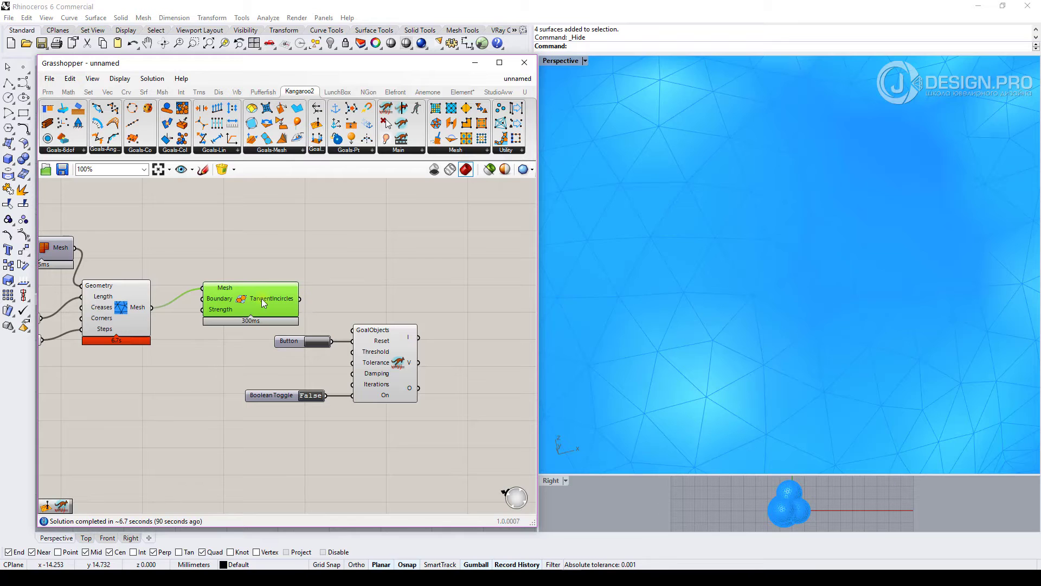
pyautogui.moveTo(315, 325); pyautogui.dragTo(353, 330)
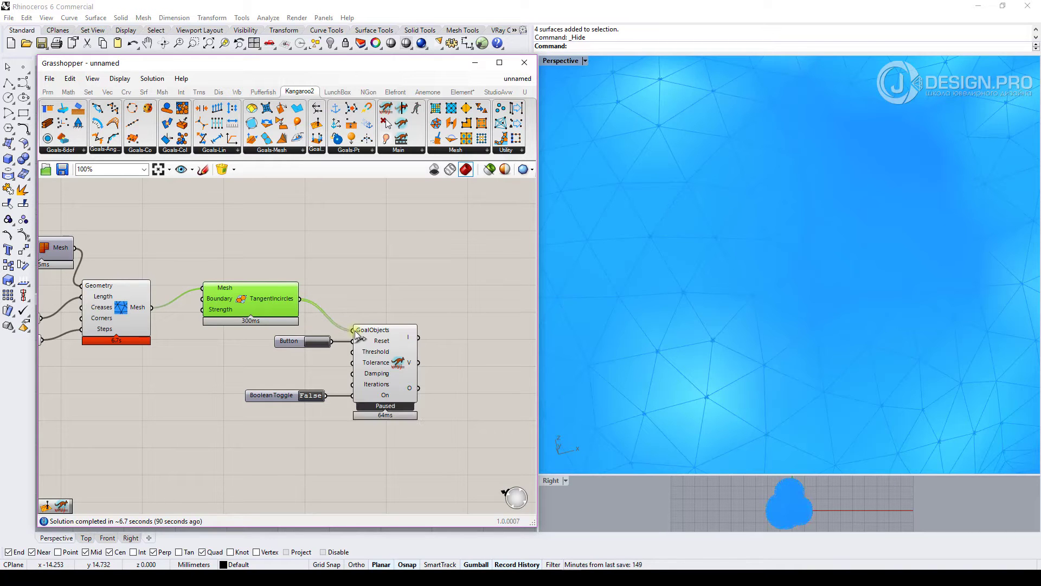
# Turn on the solver's Boolean Toggle, reset the simulation and examine how the mesh relaxes around the sphere junctions
pyautogui.scroll(-5, 769, 295)
pyautogui.scroll(6, 759, 250)
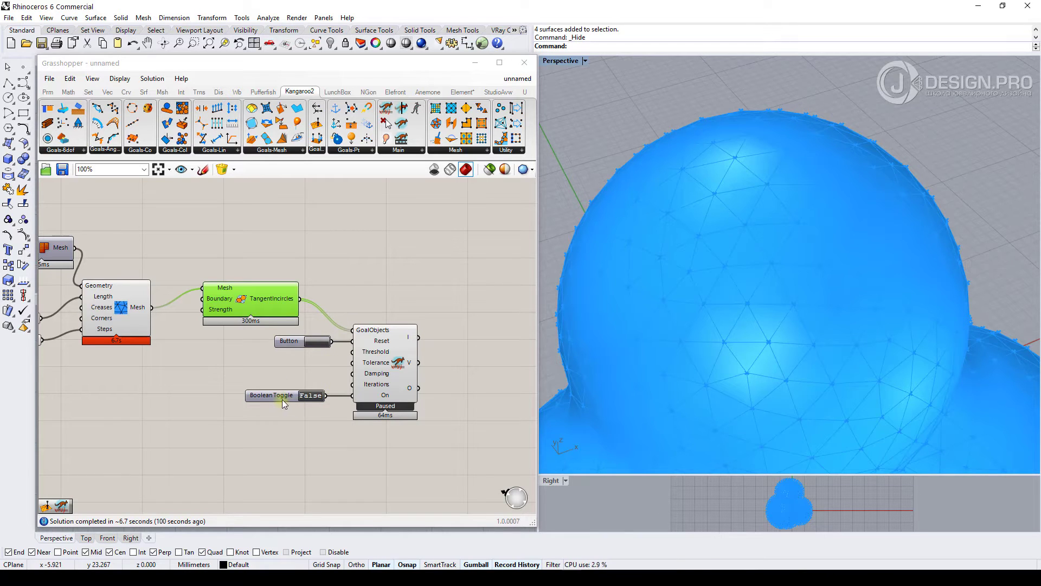
pyautogui.doubleClick(313, 397)
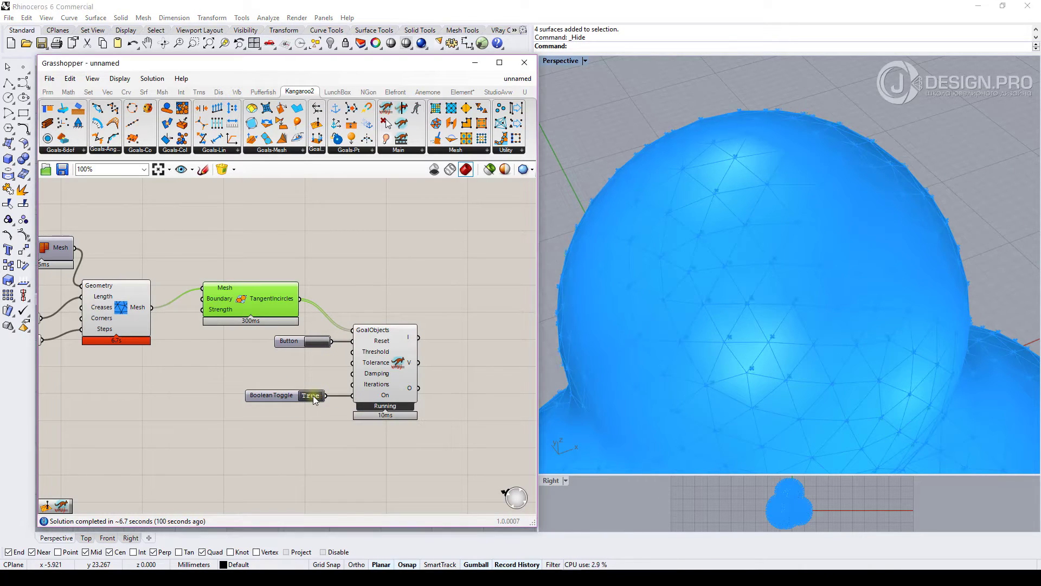
pyautogui.click(314, 342)
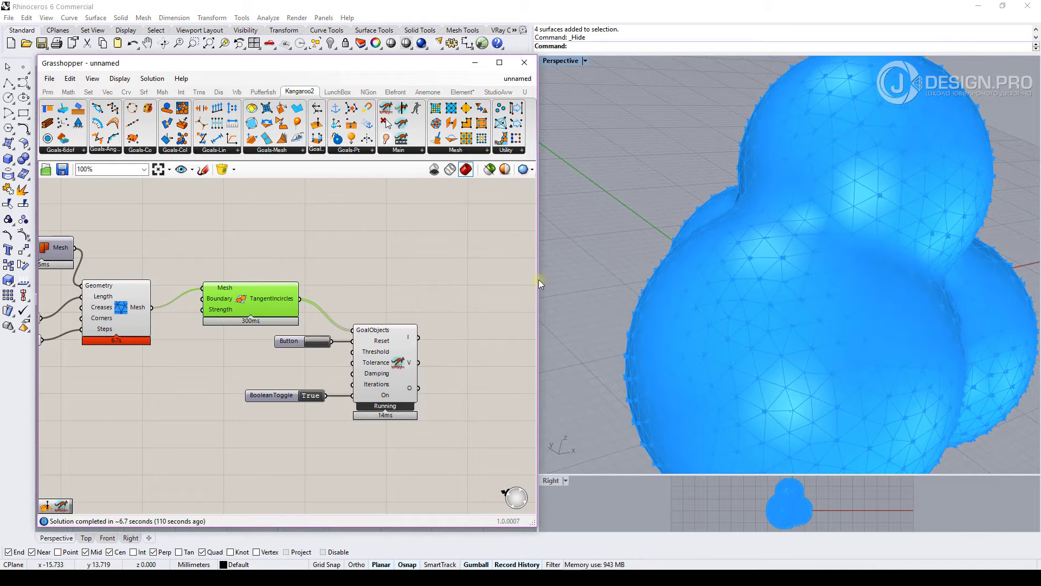
pyautogui.moveTo(799, 189); pyautogui.dragTo(907, 256, button='right')
pyautogui.scroll(3, 900, 254)
pyautogui.moveTo(871, 275); pyautogui.dragTo(892, 265)
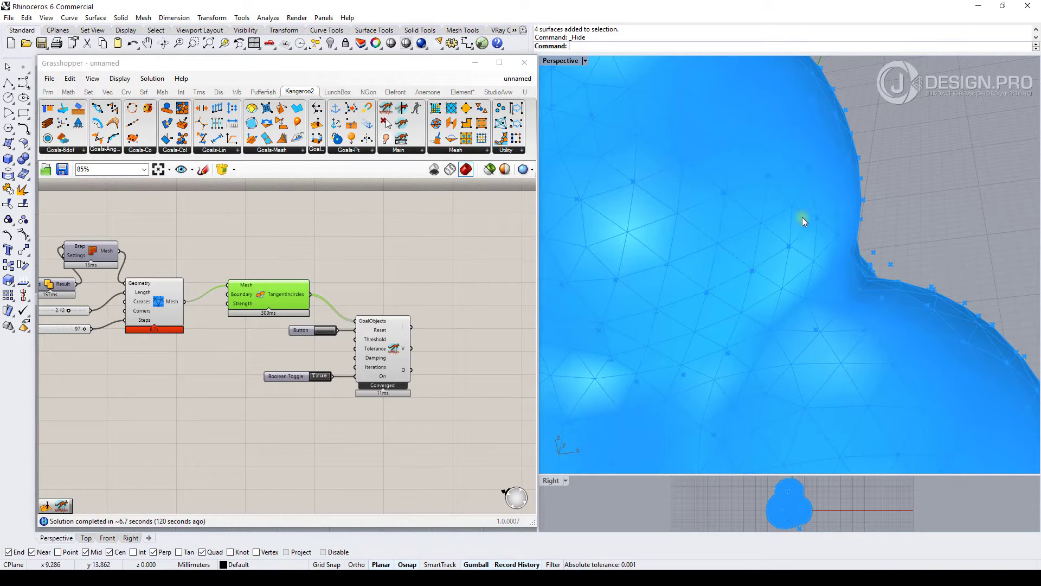
pyautogui.scroll(-2, 846, 234)
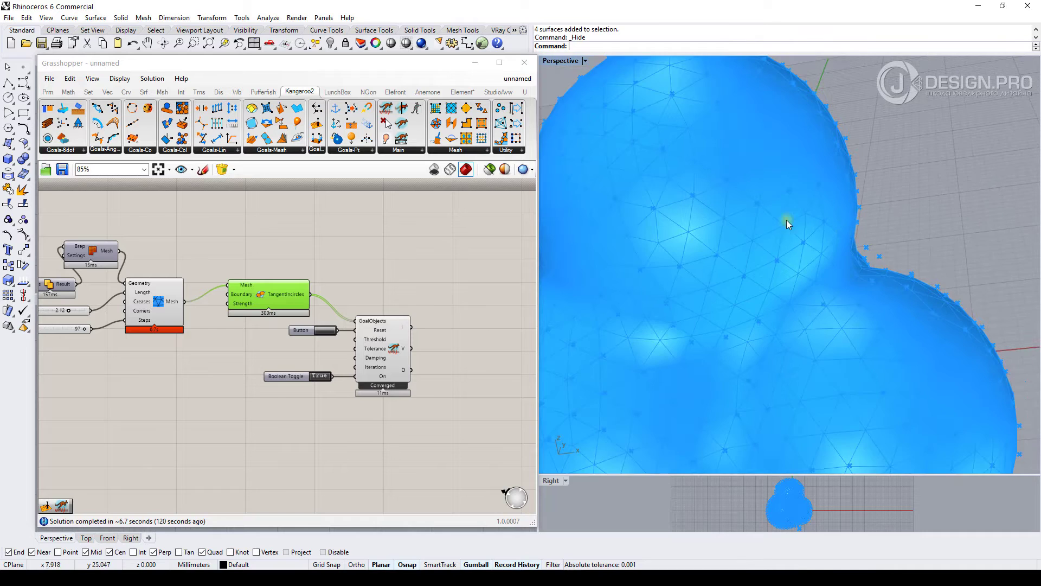
pyautogui.scroll(-2, 786, 220)
# Add Kangaroo2's OnMesh goal below SimpleRemesh and connect the unremeshed Brep mesh to its Mesh input
pyautogui.click(352, 250)
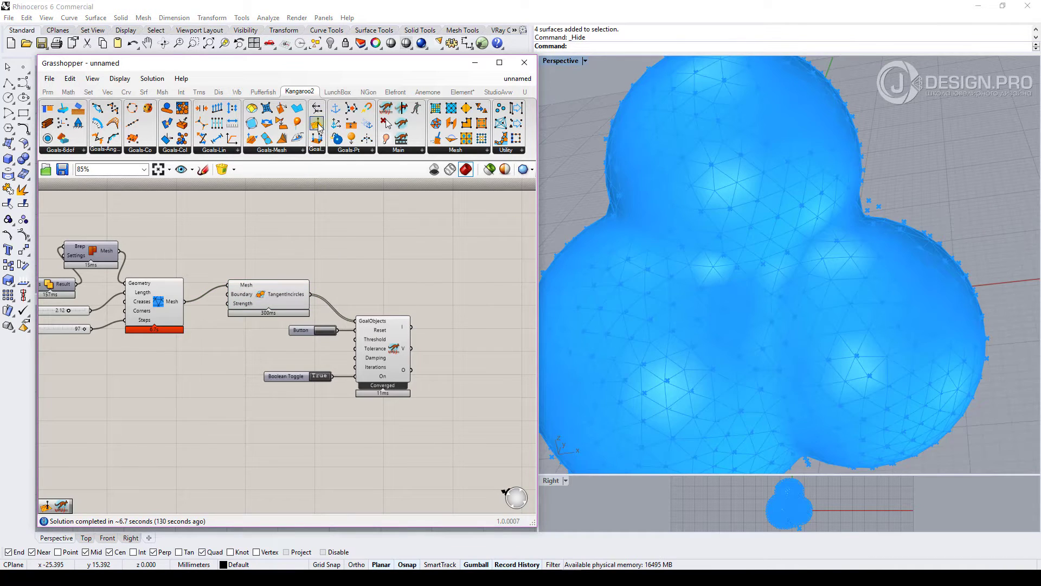
pyautogui.moveTo(318, 126); pyautogui.dragTo(216, 384)
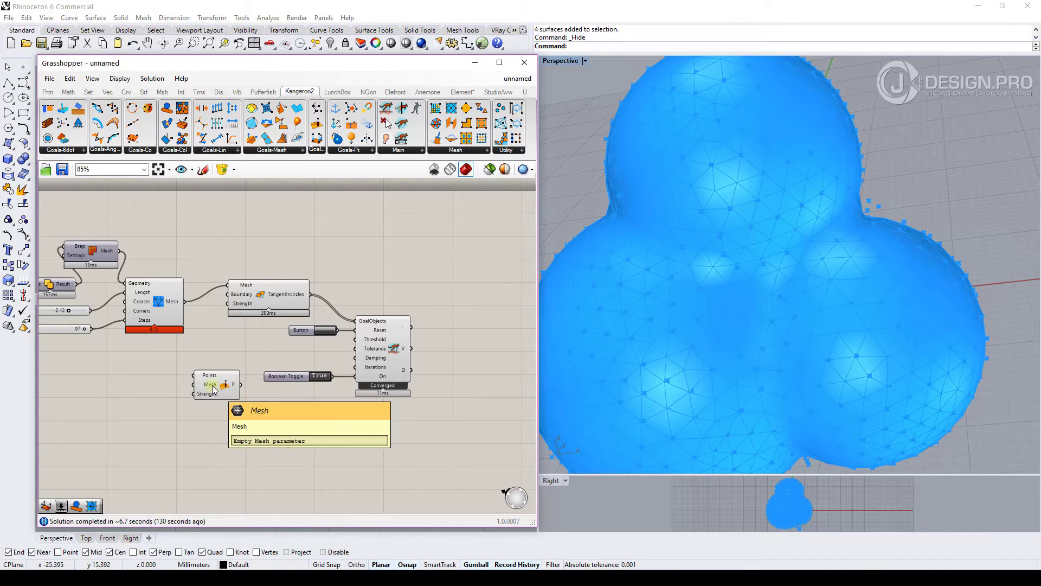
pyautogui.moveTo(213, 389); pyautogui.dragTo(213, 412)
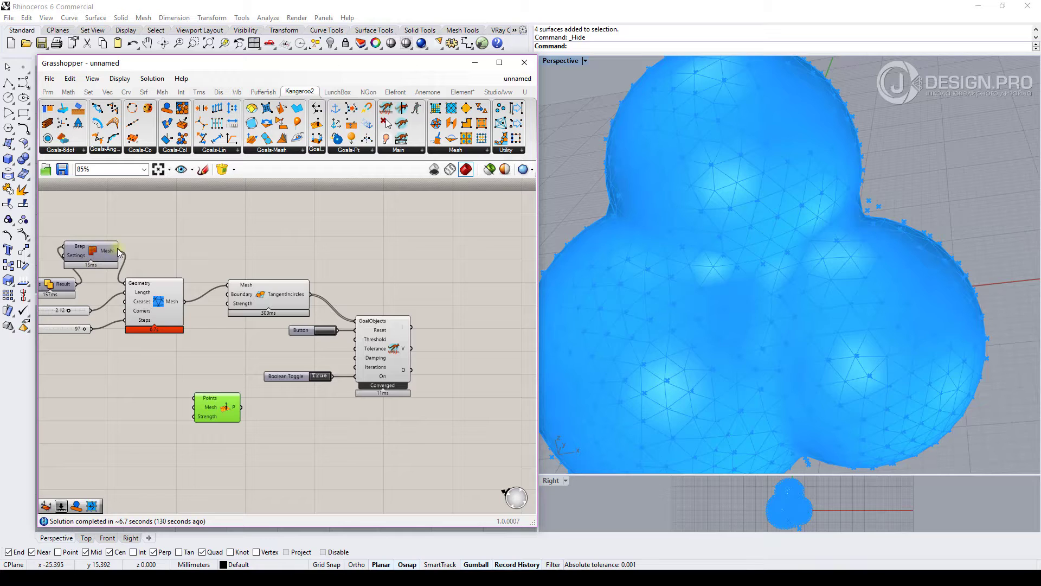
pyautogui.moveTo(121, 256); pyautogui.dragTo(189, 411)
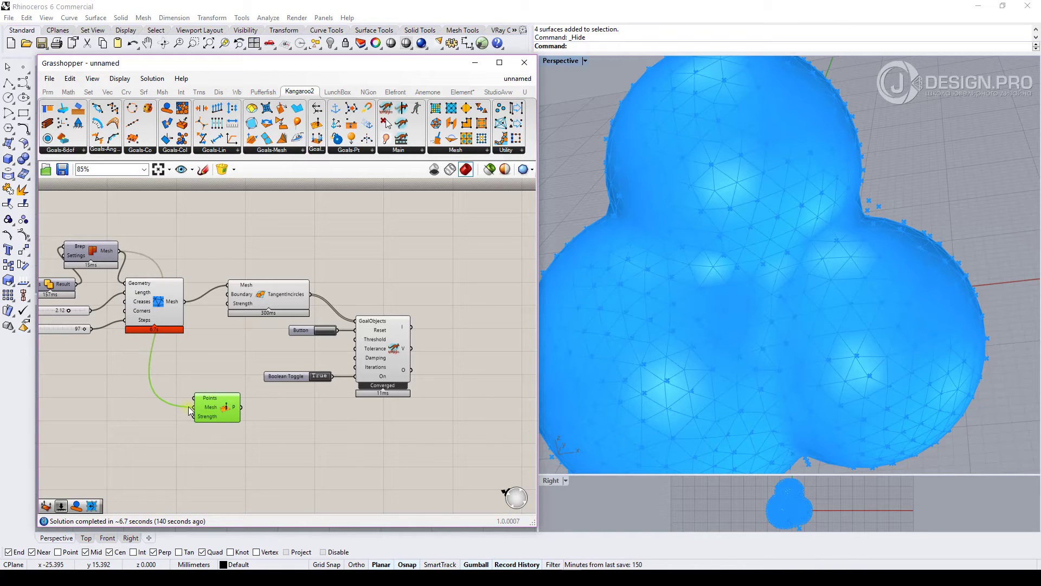
# Deconstruct SimpleRemesh's Mesh, feed its Vertices to the OnMesh goal's Points, and add that goal to the solver's GoalObjects
pyautogui.click(170, 307)
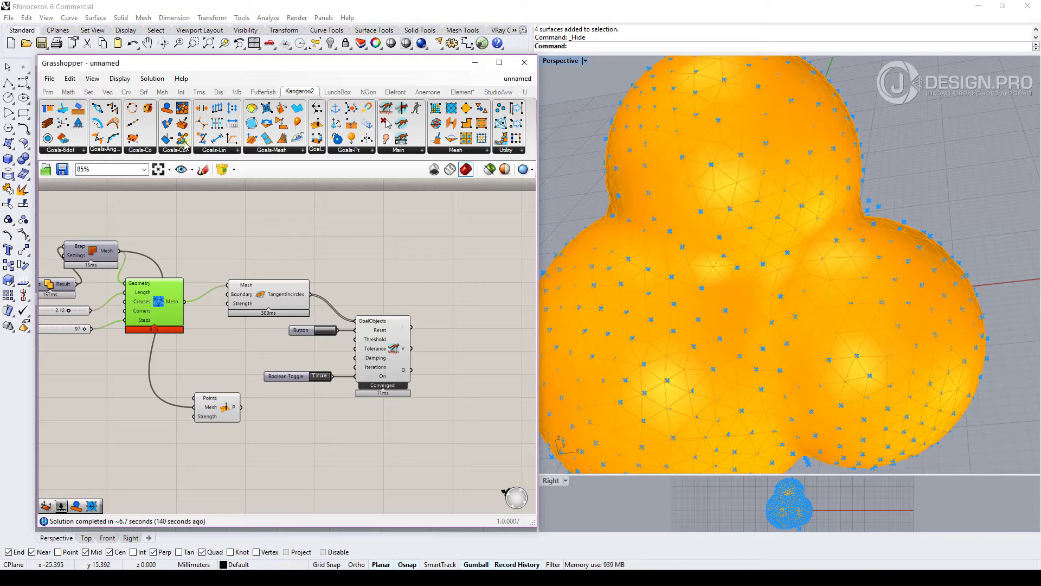
pyautogui.click(163, 93)
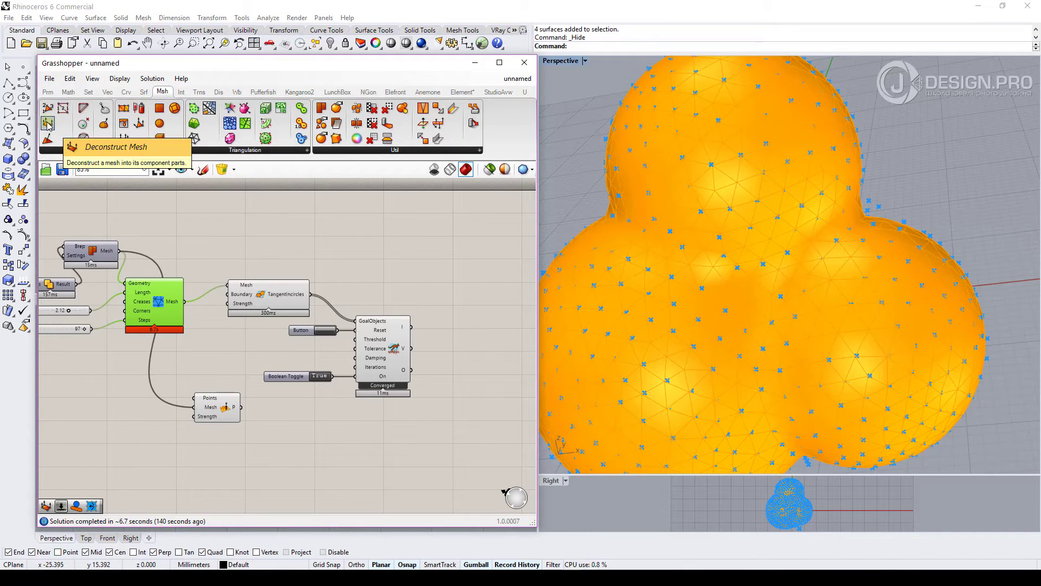
pyautogui.moveTo(48, 124); pyautogui.dragTo(185, 363)
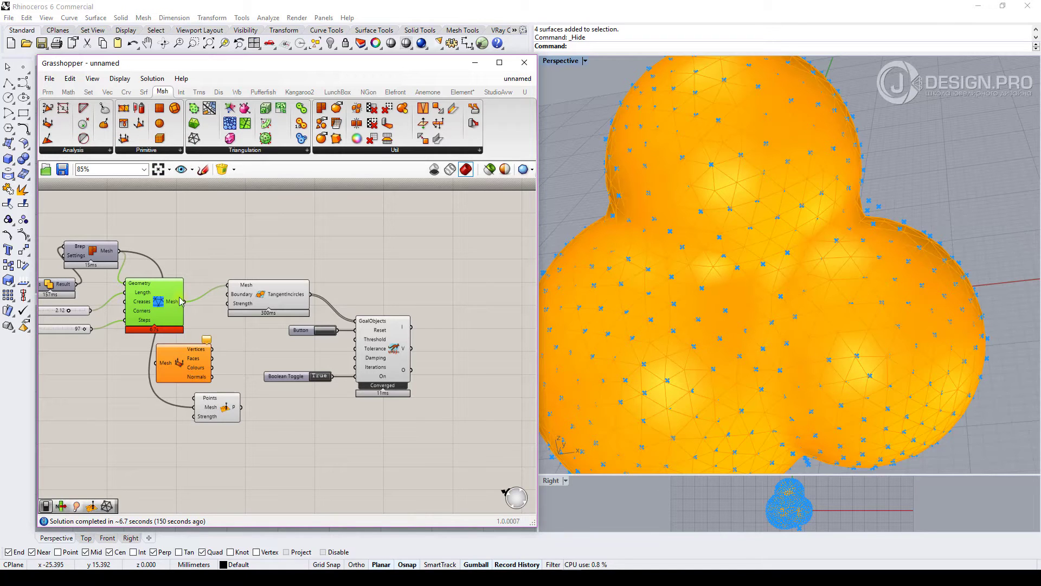
pyautogui.moveTo(187, 302)
pyautogui.mouseDown()
pyautogui.moveTo(157, 362)
pyautogui.moveTo(200, 351)
pyautogui.moveTo(225, 361)
pyautogui.moveTo(195, 398)
pyautogui.moveTo(246, 413)
pyautogui.moveTo(320, 326)
pyautogui.moveTo(379, 325)
pyautogui.mouseUp()
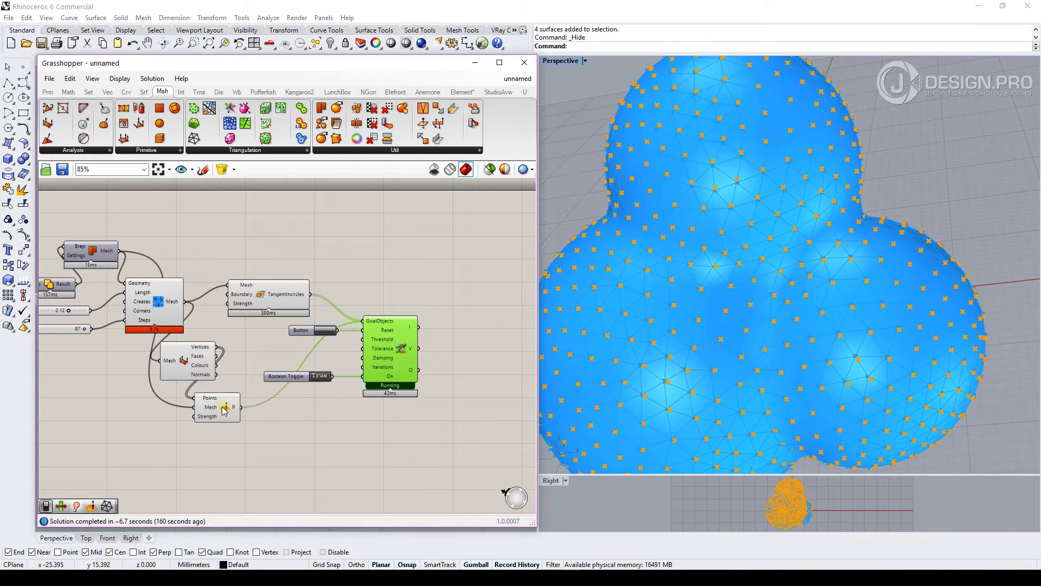
pyautogui.moveTo(224, 411); pyautogui.dragTo(251, 410)
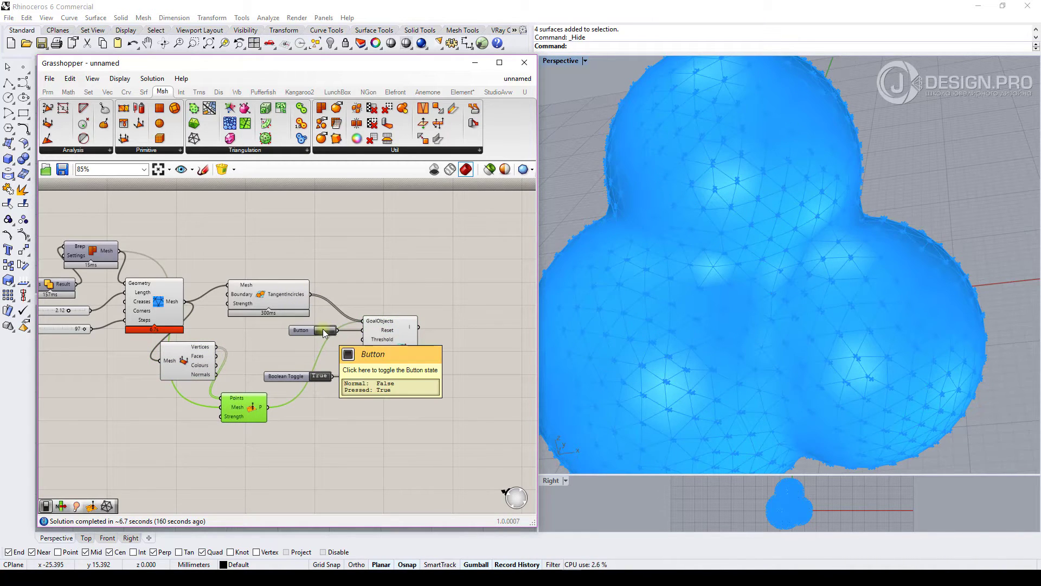
# Reset the solver with the OnMesh goal included and examine the mesh points along the sphere junctions
pyautogui.scroll(-3, 755, 228)
pyautogui.scroll(5, 736, 131)
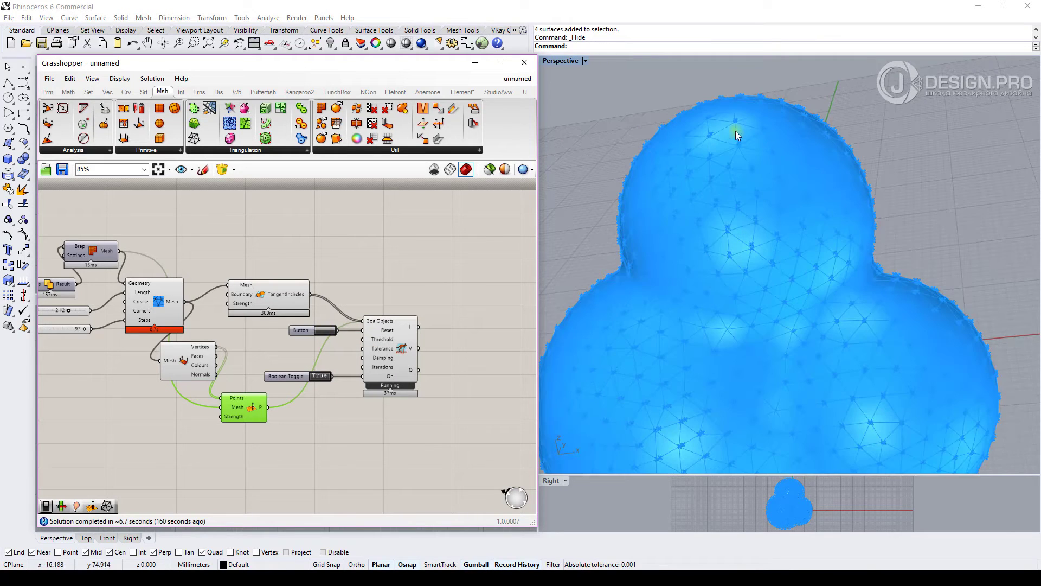
pyautogui.scroll(-3, 728, 138)
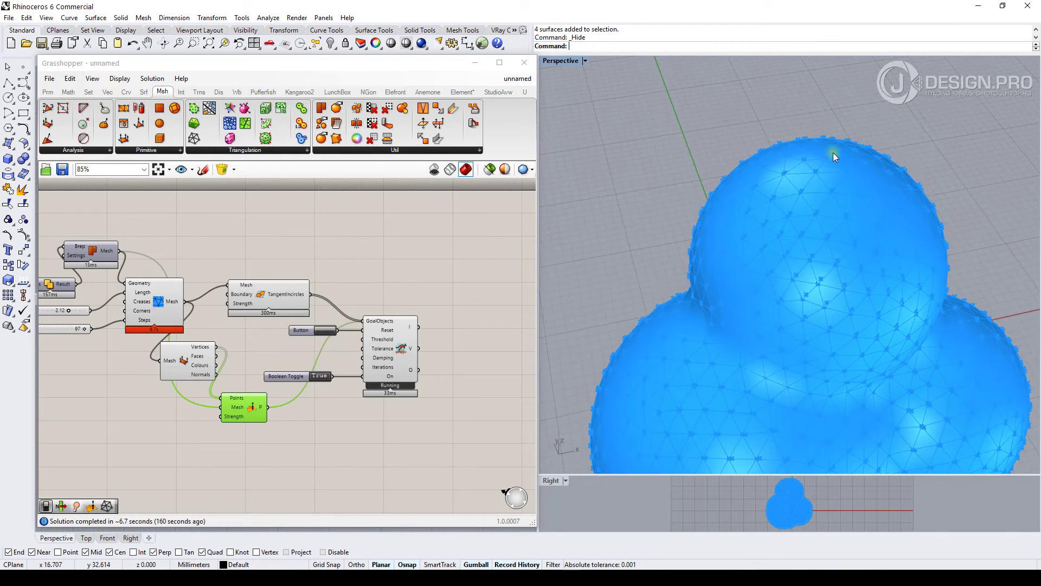
pyautogui.scroll(5, 756, 273)
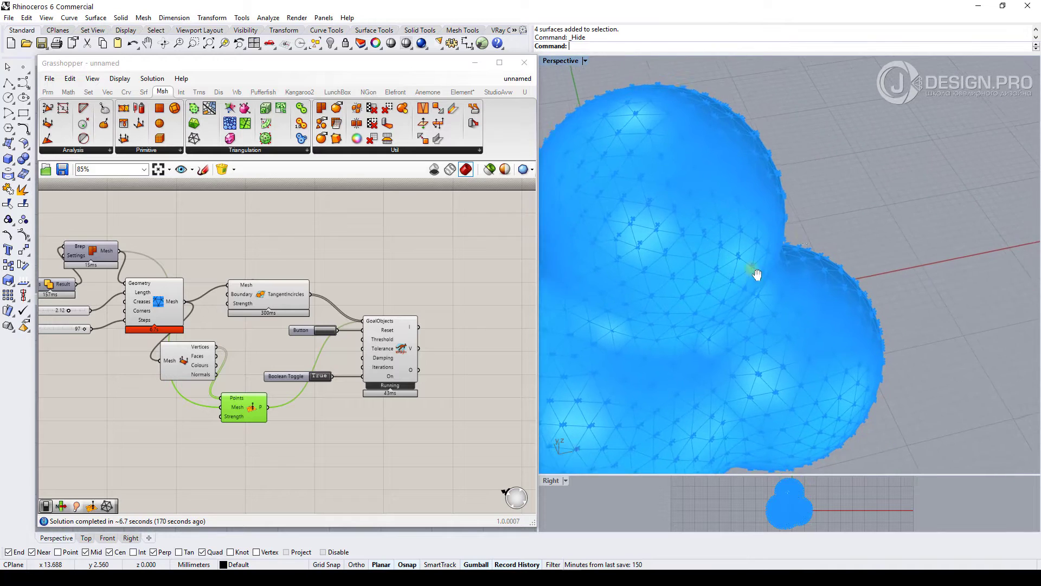
pyautogui.click(327, 331)
pyautogui.scroll(-2, 372, 249)
pyautogui.scroll(2, 214, 251)
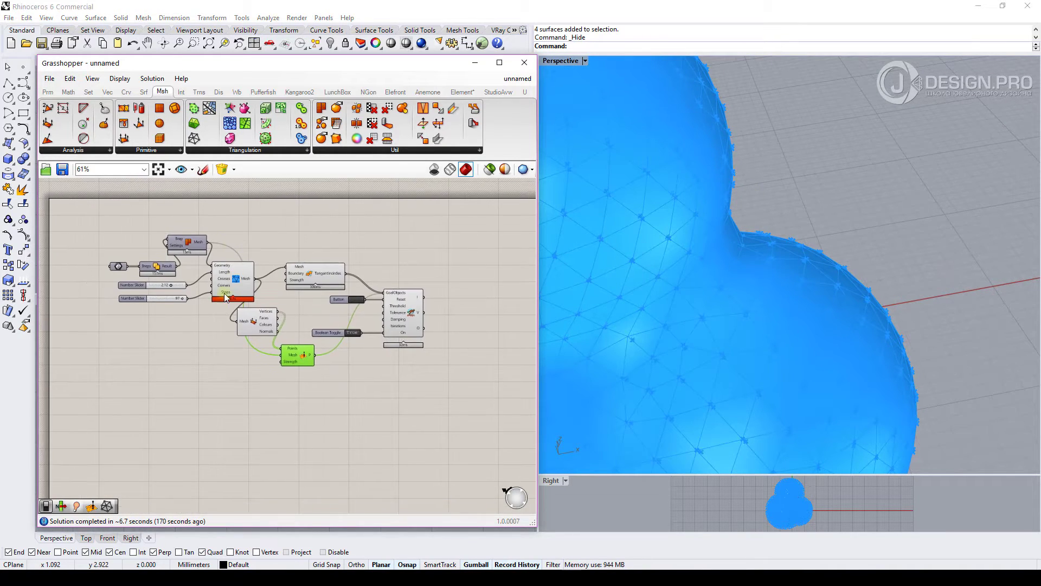
# Hide the previews of SimpleRemesh, Deconstruct Mesh and the OnMesh goal, and shift the solver slightly away from its inputs
pyautogui.click(234, 266)
pyautogui.keyDown('shift'); pyautogui.click(271, 326); pyautogui.keyUp('shift')
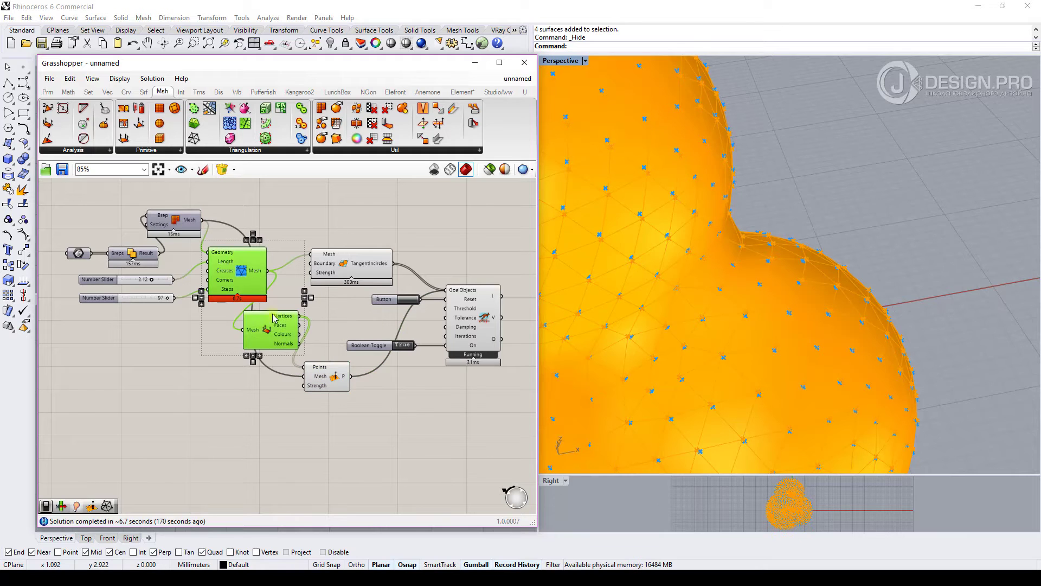
pyautogui.keyDown('shift'); pyautogui.click(321, 375); pyautogui.keyUp('shift')
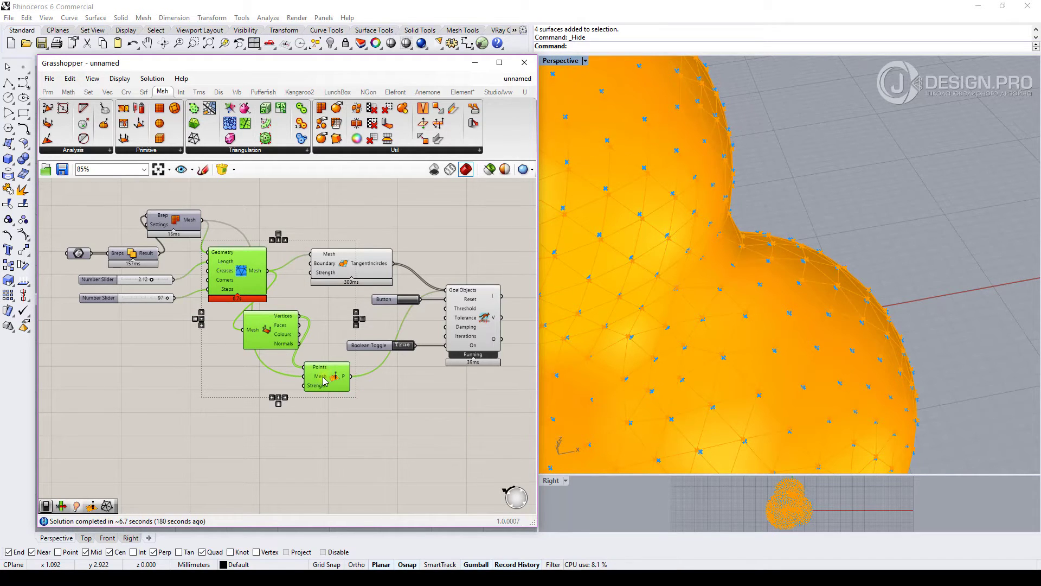
pyautogui.hotkey('ctrl', 'q')
pyautogui.moveTo(863, 255); pyautogui.dragTo(770, 223, button='right')
pyautogui.scroll(-3, 259, 338)
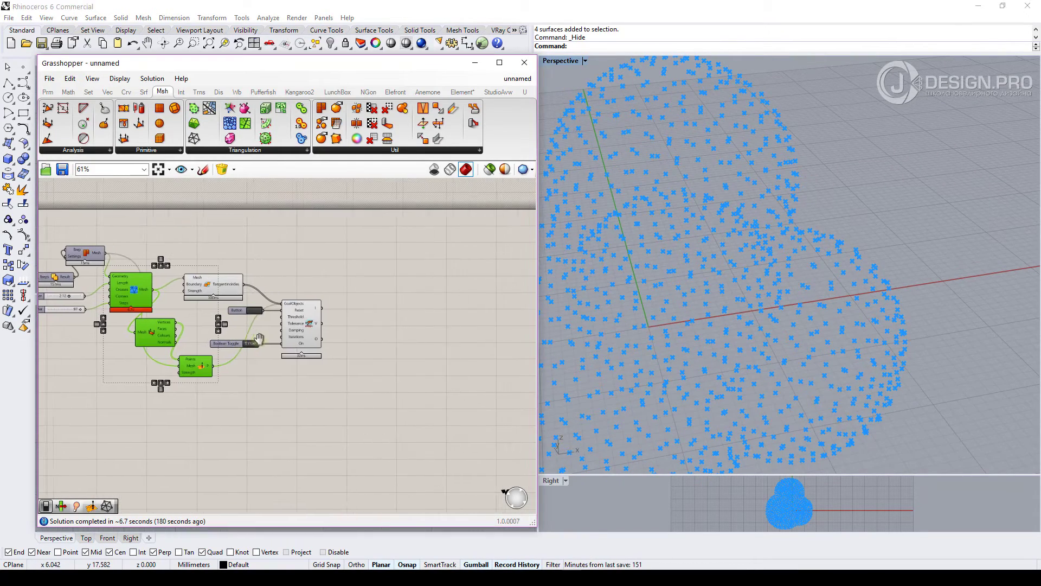
pyautogui.click(302, 310)
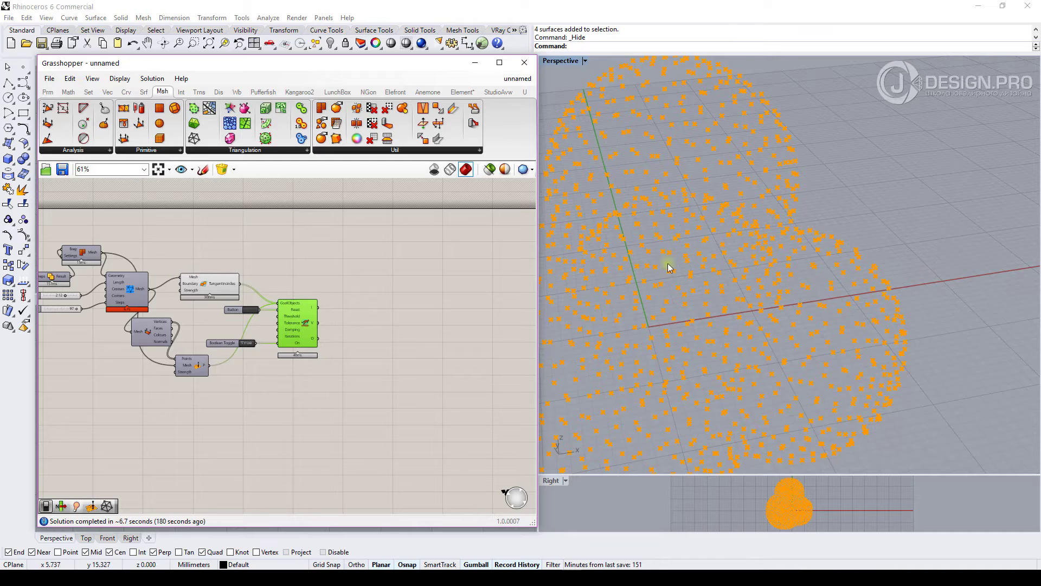
pyautogui.scroll(2, 666, 262)
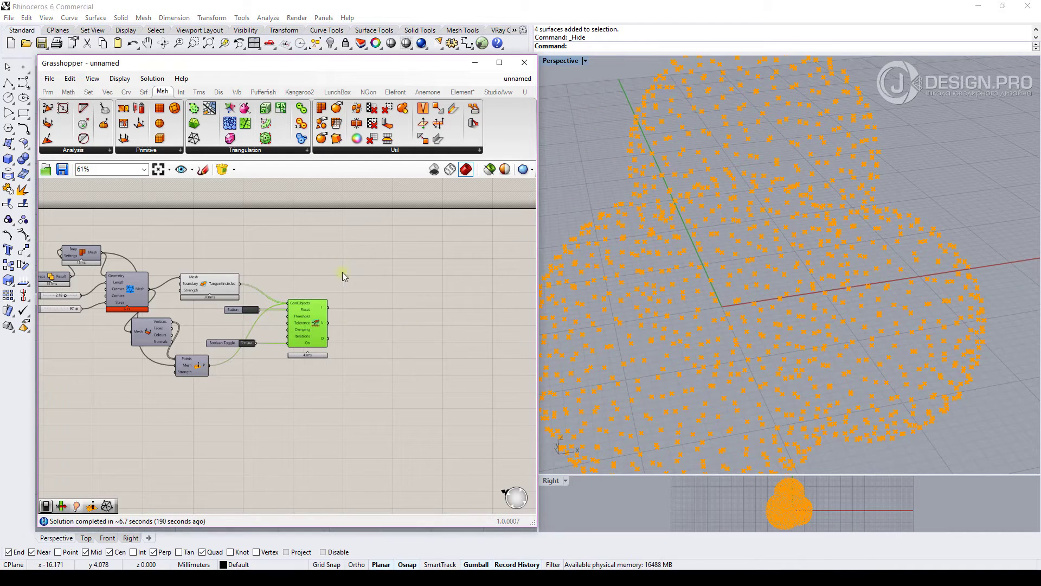
pyautogui.click(269, 248)
# Add Kangaroo2's Show component, feed it SimpleRemesh's Mesh, and add its output to the solver's GoalObjects alongside the existing goals
pyautogui.click(300, 92)
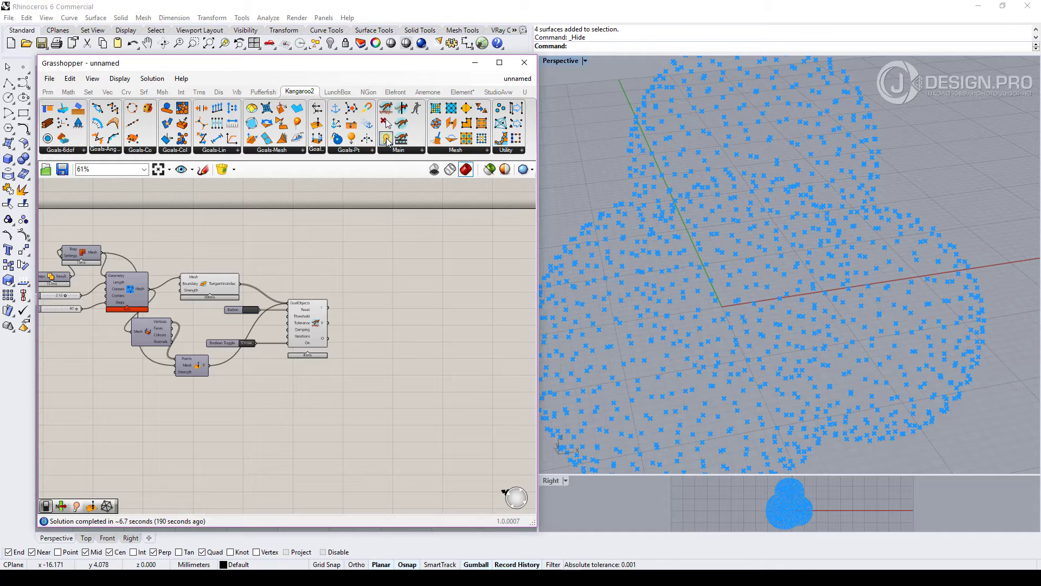
pyautogui.moveTo(387, 142); pyautogui.dragTo(218, 253)
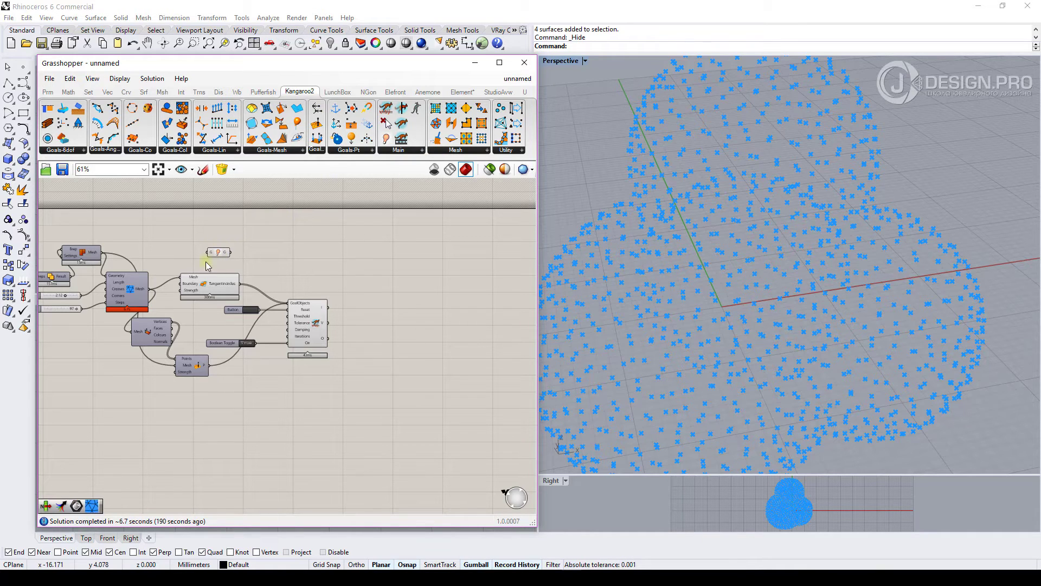
pyautogui.scroll(1, 206, 263)
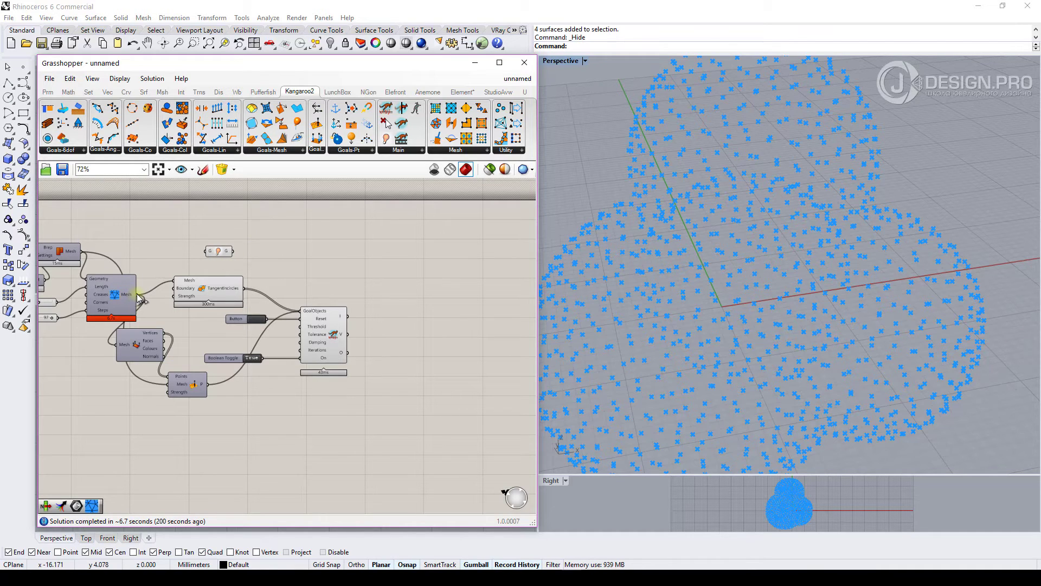
pyautogui.moveTo(137, 294); pyautogui.dragTo(209, 250)
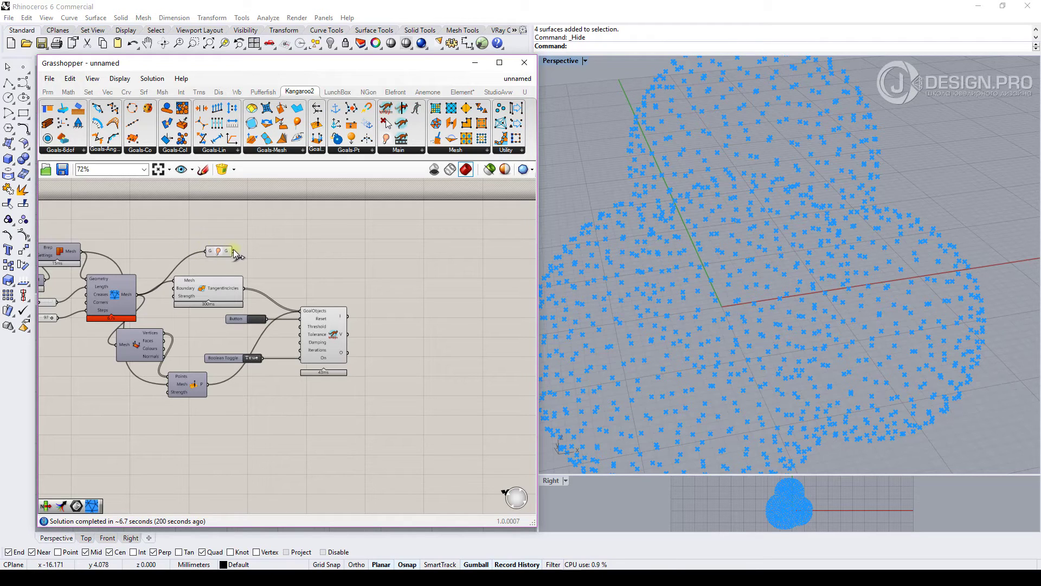
pyautogui.moveTo(235, 251); pyautogui.dragTo(306, 314)
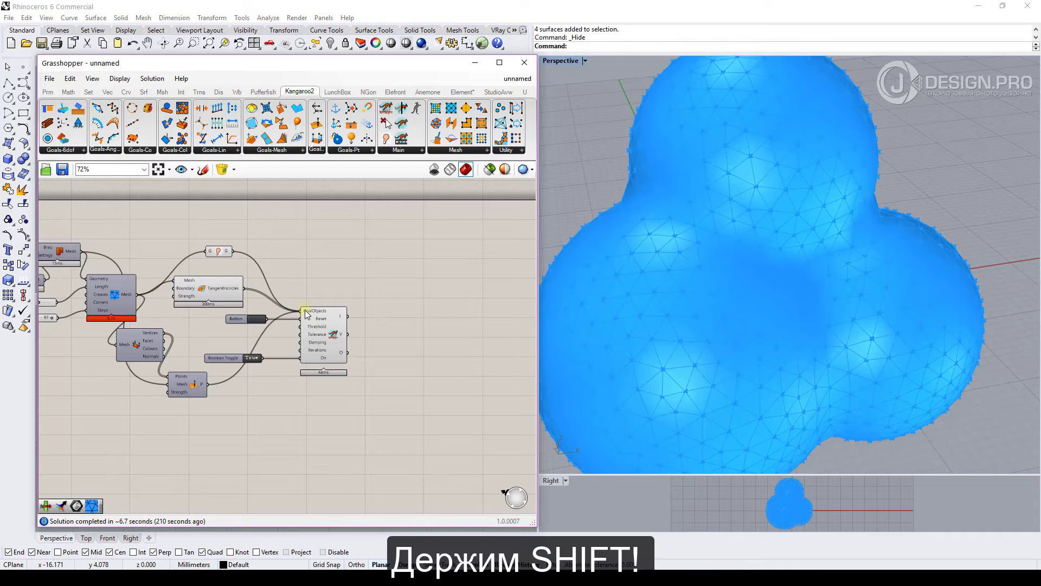
pyautogui.keyDown('shift'); pyautogui.moveTo(862, 217); pyautogui.dragTo(816, 255); pyautogui.keyUp('shift')
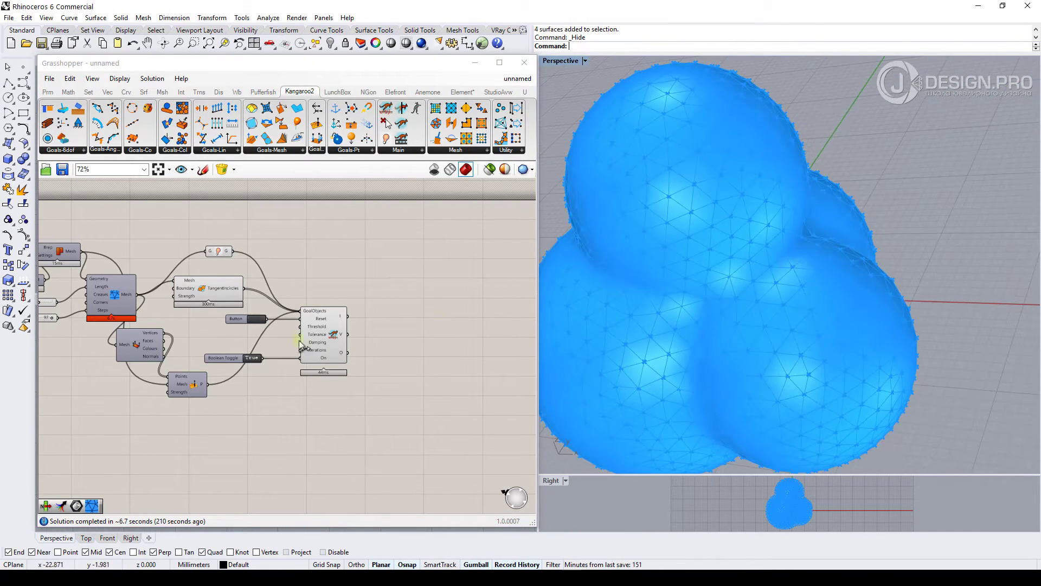
# Add Kangaroo2's Combine&Clean mesh component after the solver and connect the solver's O output to its Meshes input
pyautogui.scroll(3, 341, 286)
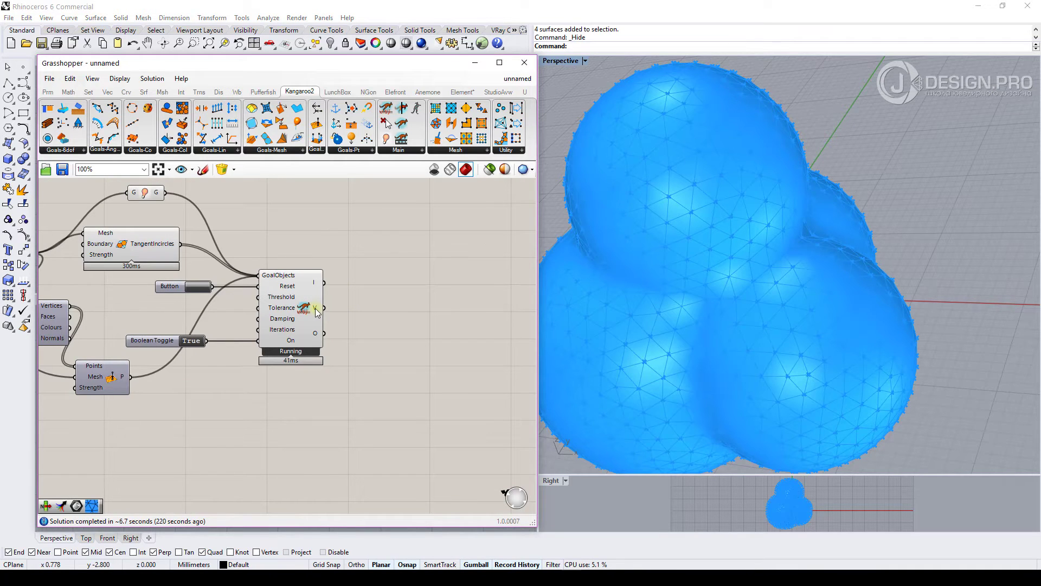
pyautogui.moveTo(316, 311)
pyautogui.moveTo(316, 334)
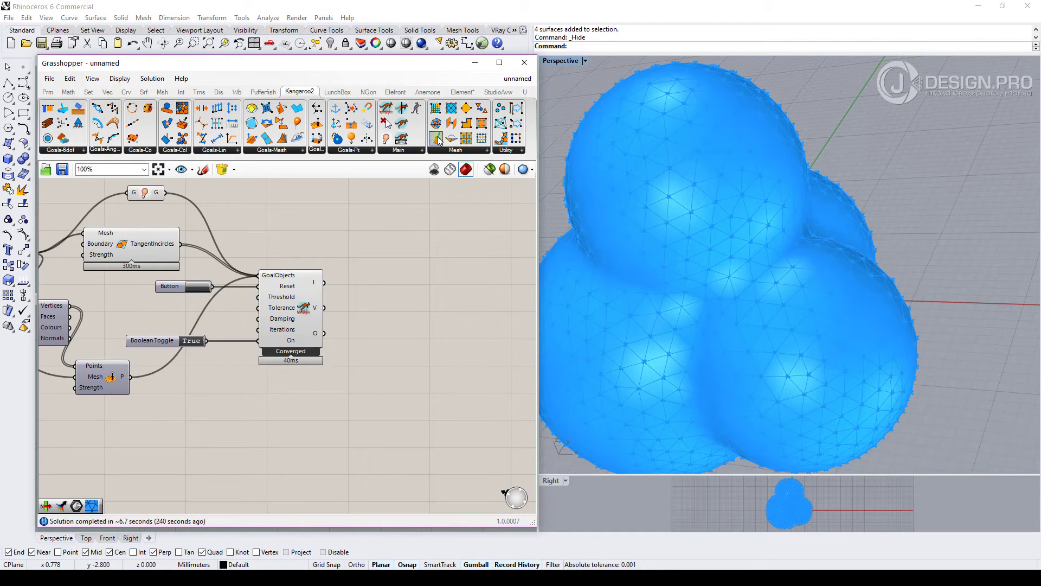
pyautogui.moveTo(439, 140); pyautogui.dragTo(374, 333)
pyautogui.click(380, 336)
pyautogui.click(410, 302)
pyautogui.click(394, 333)
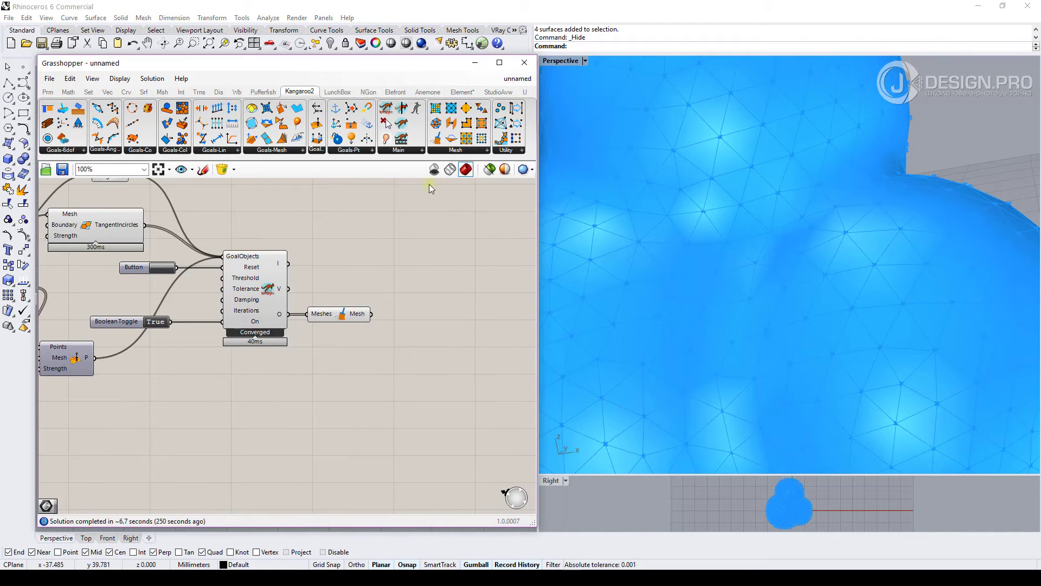
# Add Kangaroo2's TangentCircles component and connect the Combine&Clean Mesh output to its Mesh input
pyautogui.click(456, 150)
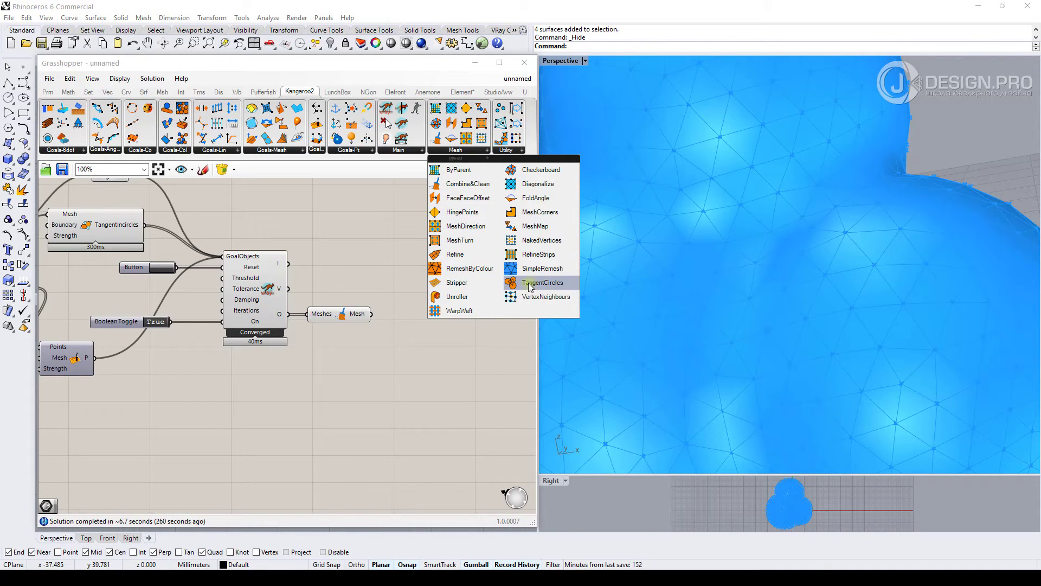
pyautogui.moveTo(535, 284); pyautogui.dragTo(438, 314)
pyautogui.moveTo(408, 357); pyautogui.dragTo(305, 357, button='right')
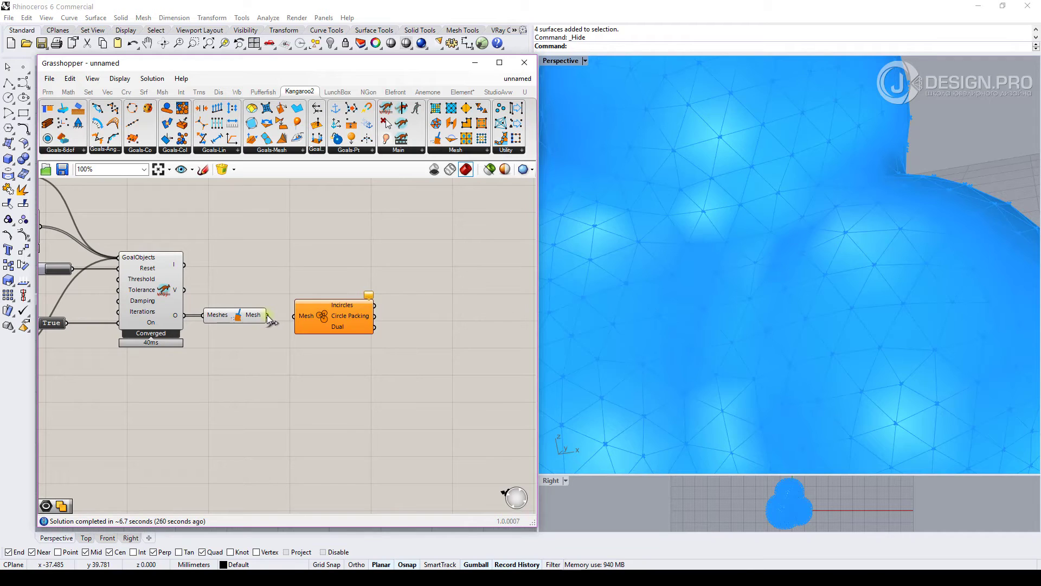
pyautogui.moveTo(267, 318); pyautogui.dragTo(295, 316)
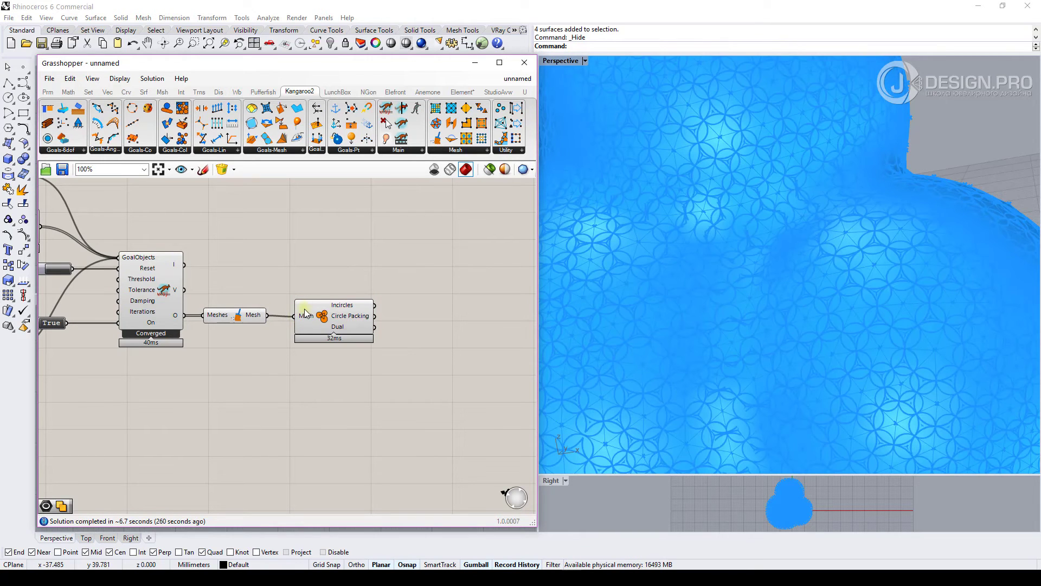
# Add a Circle parameter after TangentCircles and connect the Circle Packing output to it
pyautogui.click(305, 313)
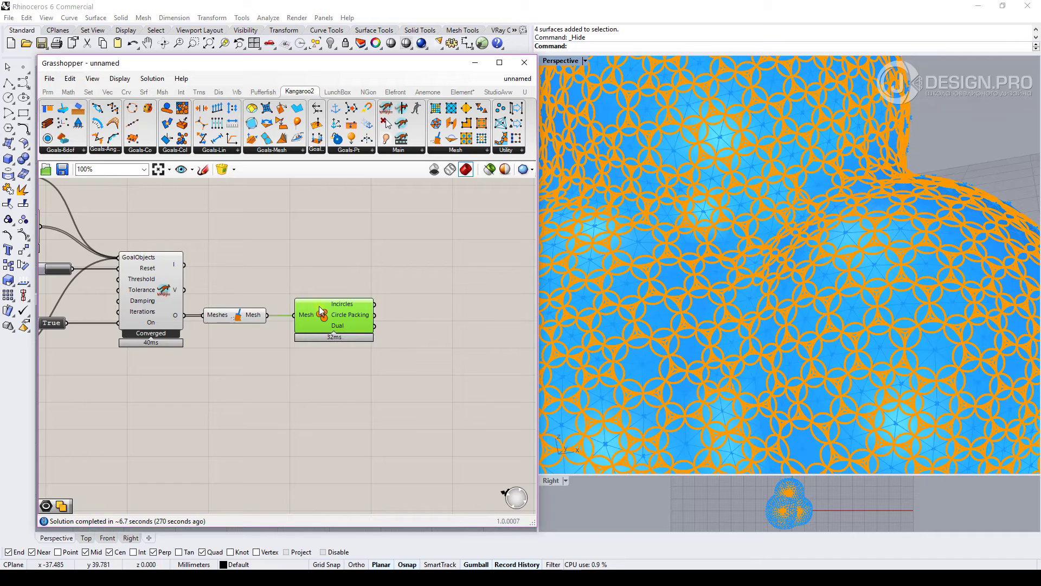
pyautogui.click(382, 301)
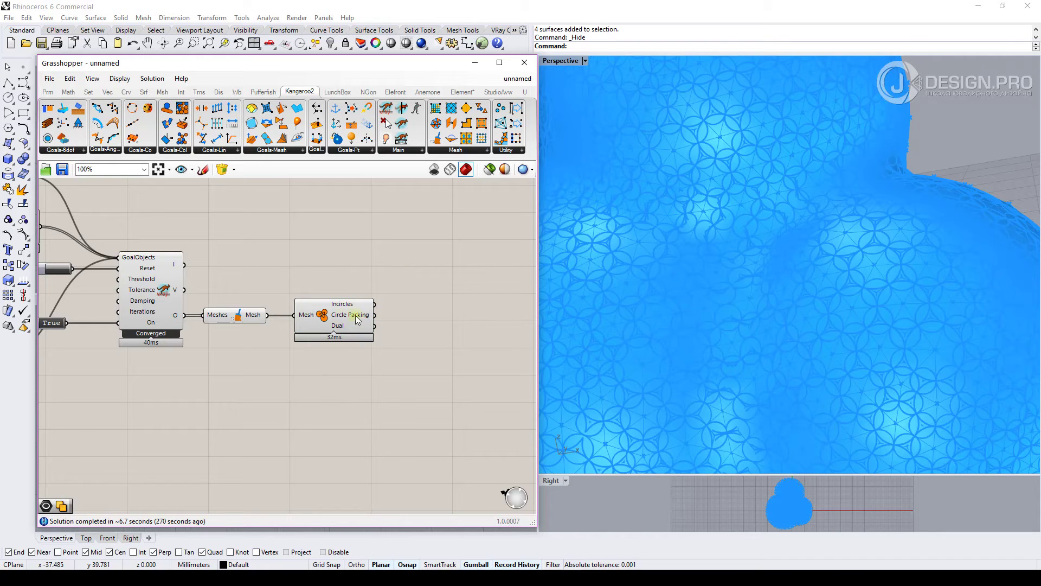
pyautogui.click(47, 91)
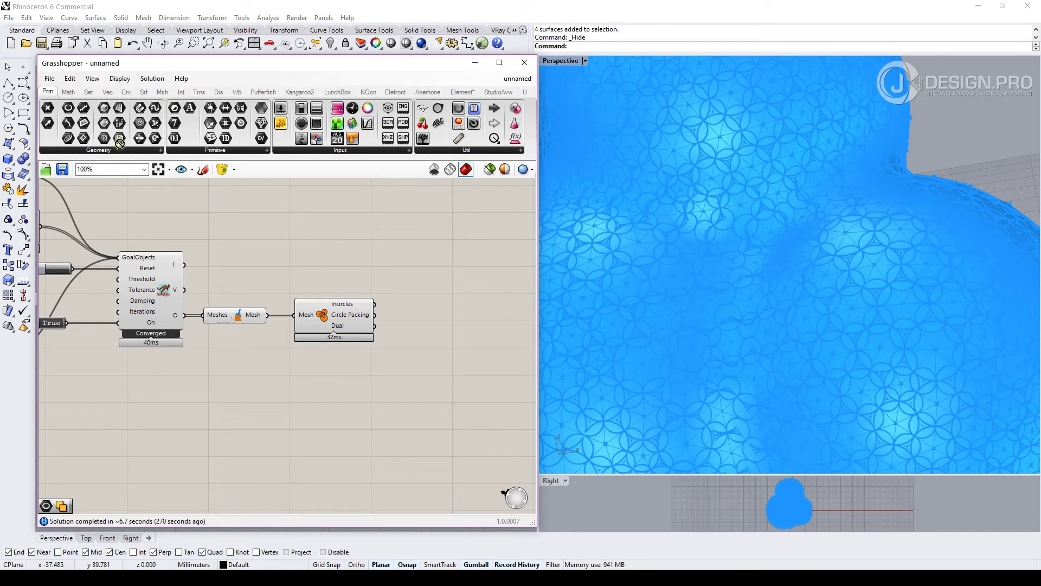
pyautogui.moveTo(120, 139); pyautogui.dragTo(407, 315)
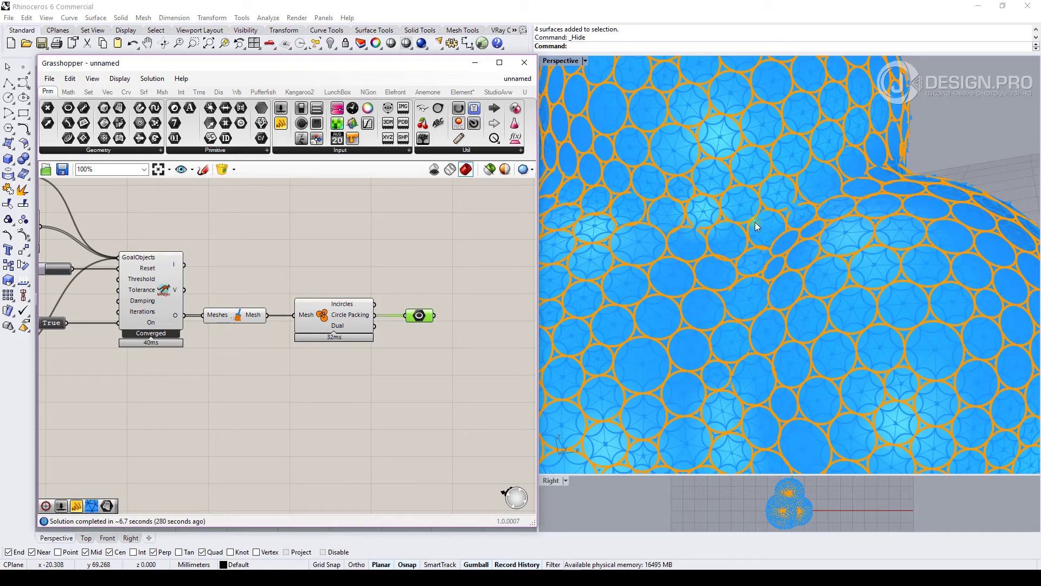
pyautogui.scroll(-5, 756, 224)
pyautogui.moveTo(731, 227); pyautogui.dragTo(851, 247, button='right')
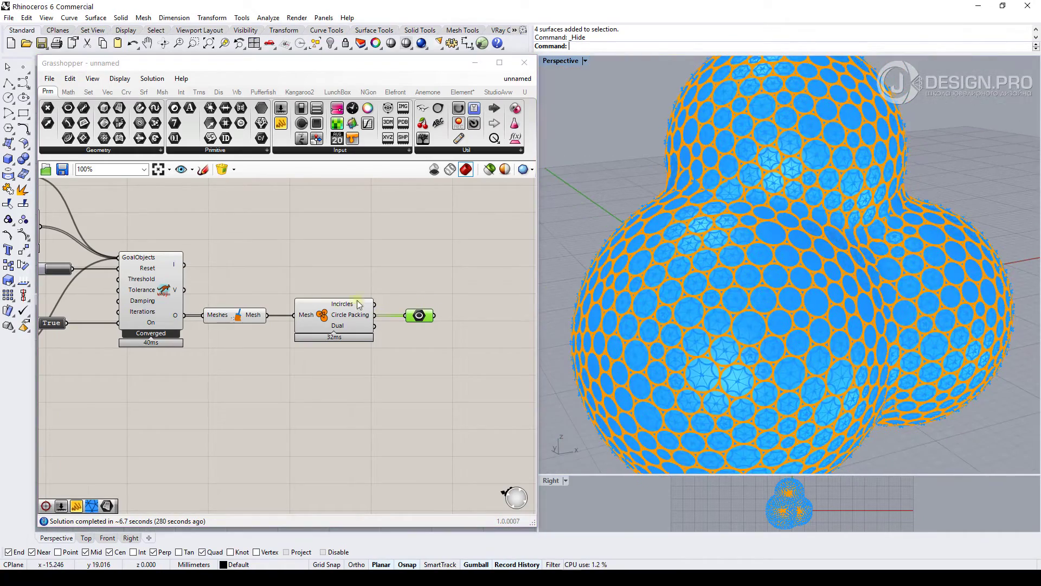
# Hide the previews of the solver, Combine&Clean, TangentCircles, TangentIncircles and Show components, leaving the Circle parameter's preview on
pyautogui.scroll(-2, 463, 250)
pyautogui.moveTo(353, 234); pyautogui.dragTo(219, 343)
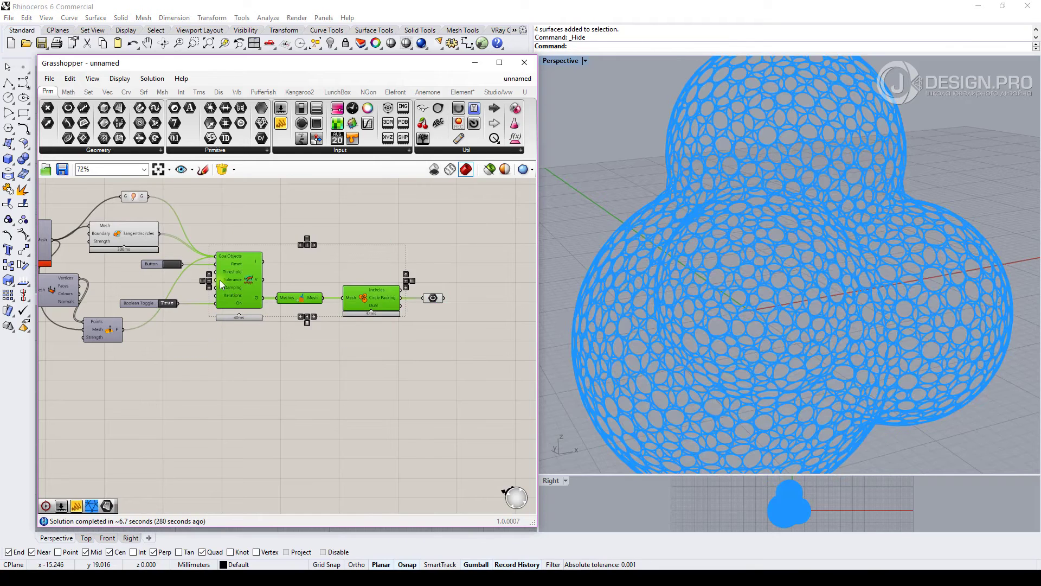
pyautogui.moveTo(142, 254); pyautogui.dragTo(216, 288, button='right')
pyautogui.hotkey('ctrl', 'q')
pyautogui.click(199, 259)
pyautogui.click(206, 230)
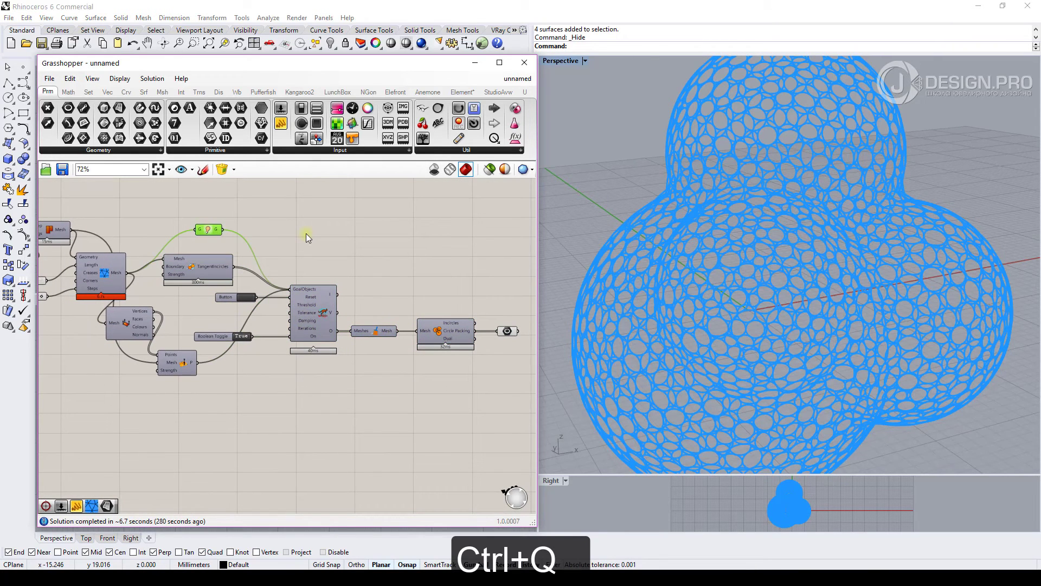
pyautogui.scroll(2, 342, 257)
pyautogui.click(506, 331)
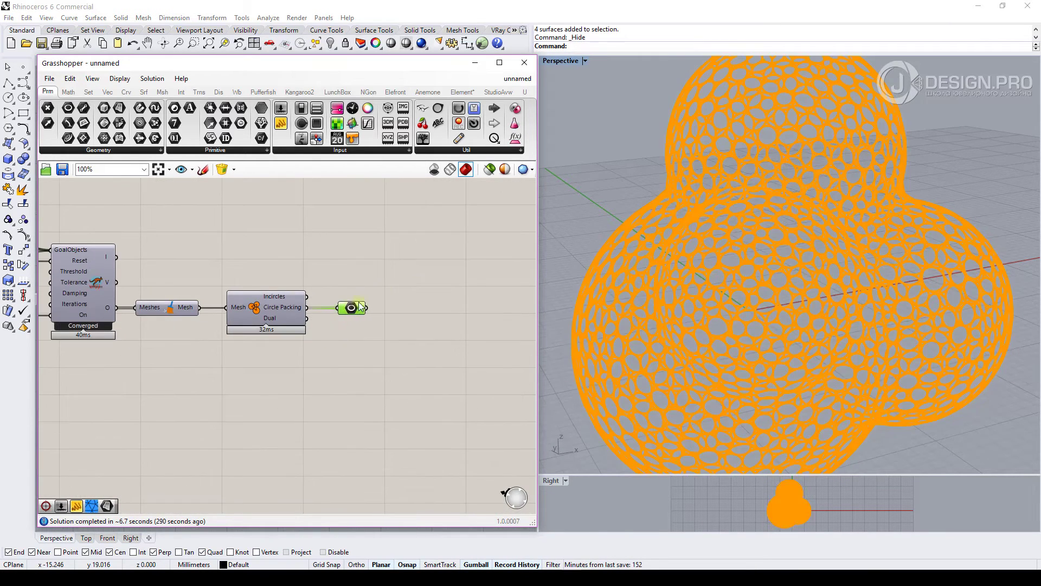
# Add a Surface parameter fed by the Circle parameter to turn the packed circles into surfaces, and shift the Circle parameter slightly away from it
pyautogui.scroll(-3, 795, 272)
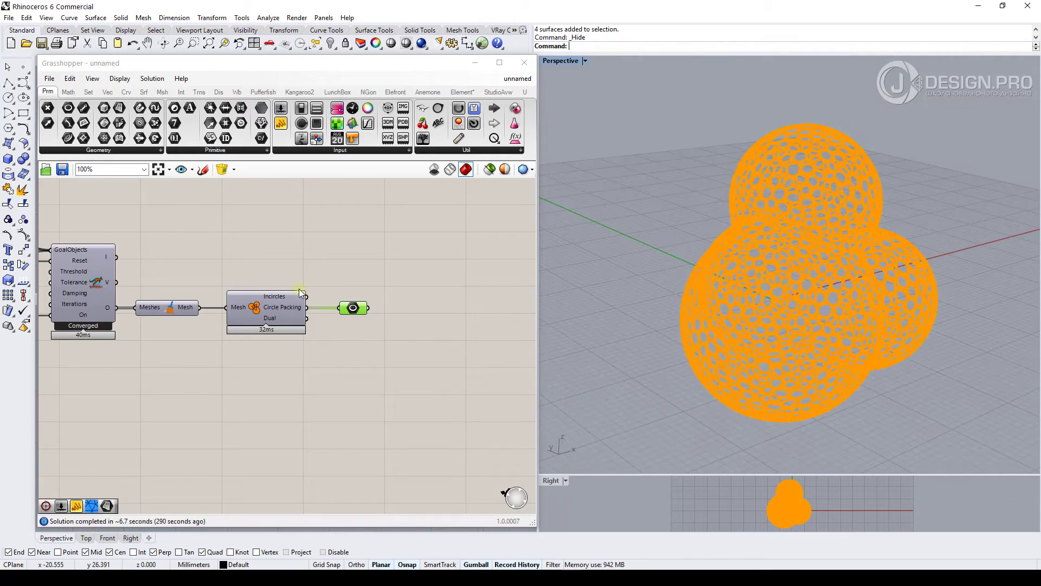
pyautogui.click(301, 293)
pyautogui.moveTo(301, 293); pyautogui.dragTo(515, 296, button='right')
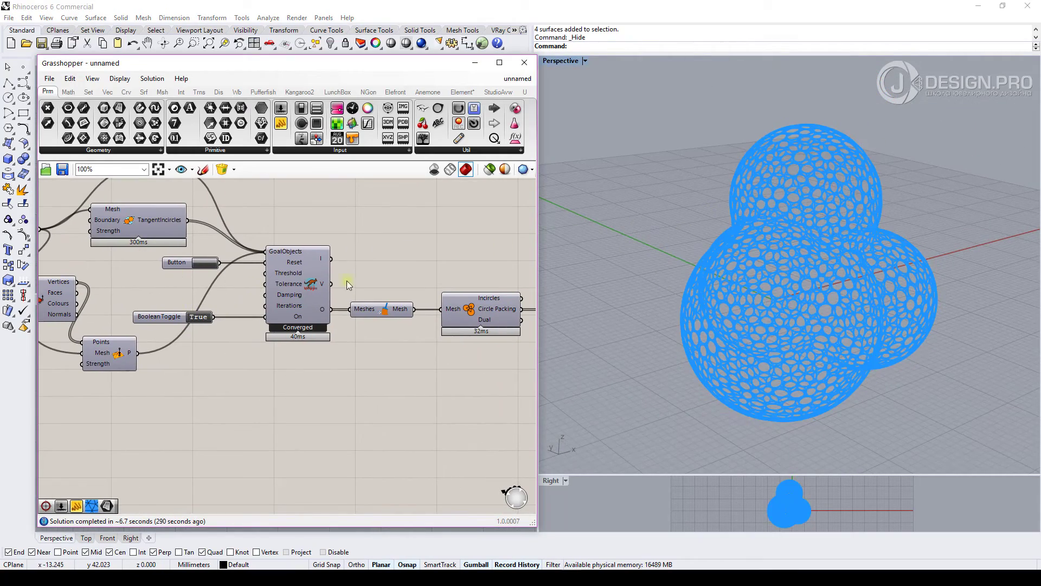
pyautogui.scroll(4, 408, 308)
pyautogui.click(297, 314)
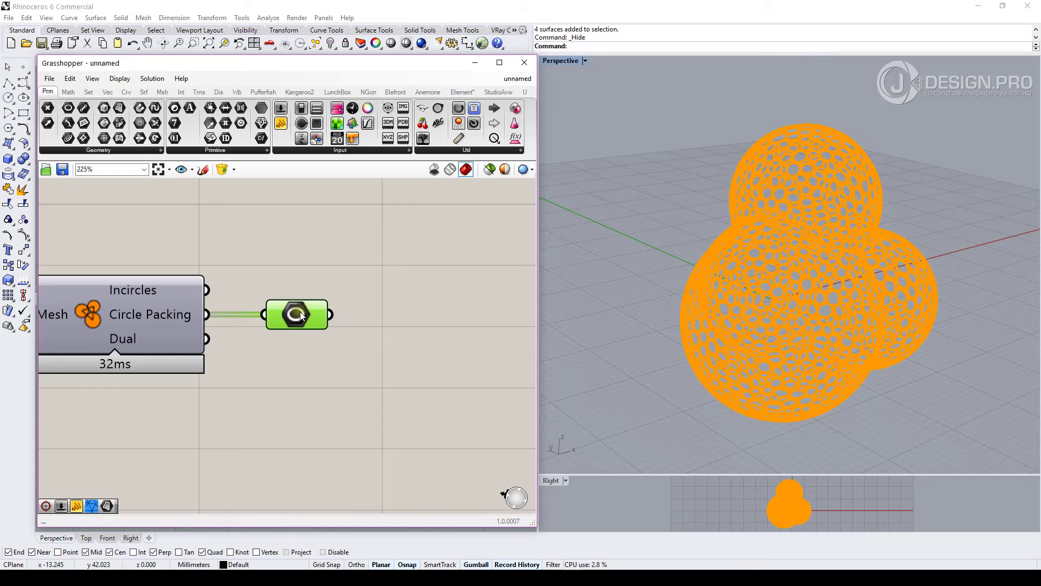
pyautogui.moveTo(120, 108); pyautogui.dragTo(394, 324)
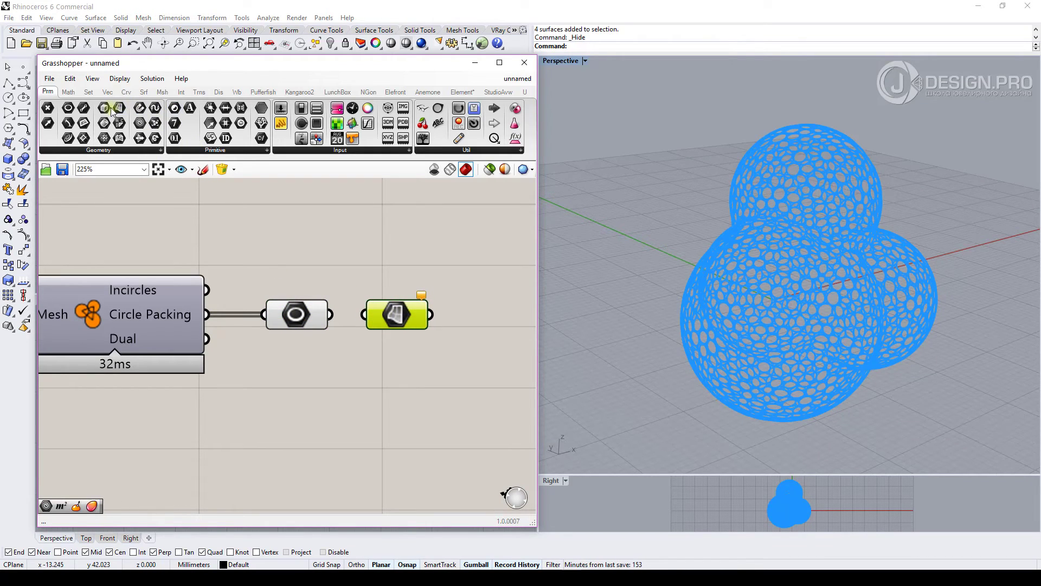
pyautogui.moveTo(329, 314); pyautogui.dragTo(399, 316)
pyautogui.click(409, 269)
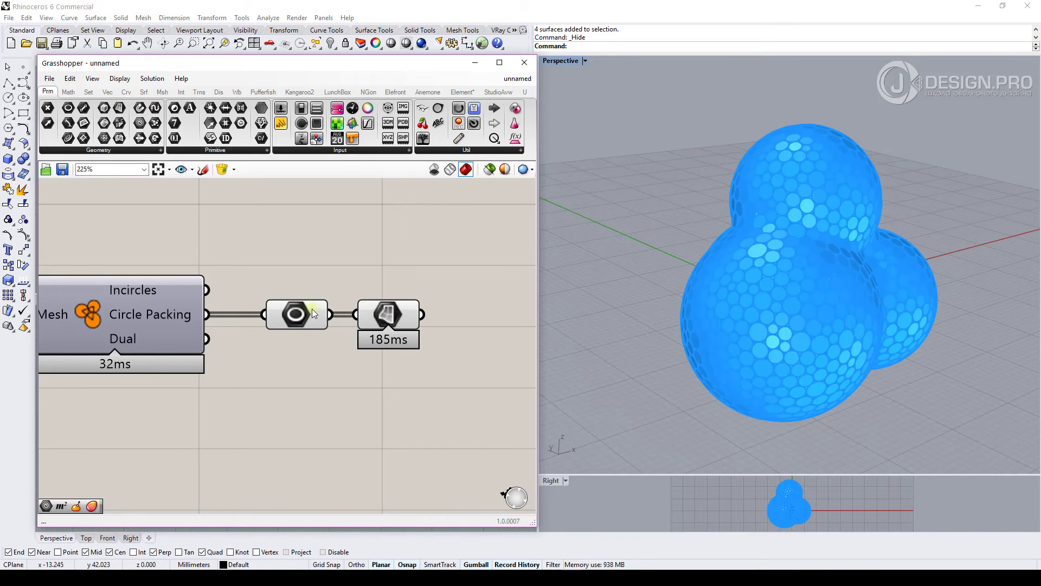
pyautogui.moveTo(311, 308); pyautogui.dragTo(295, 309)
pyautogui.click(388, 315)
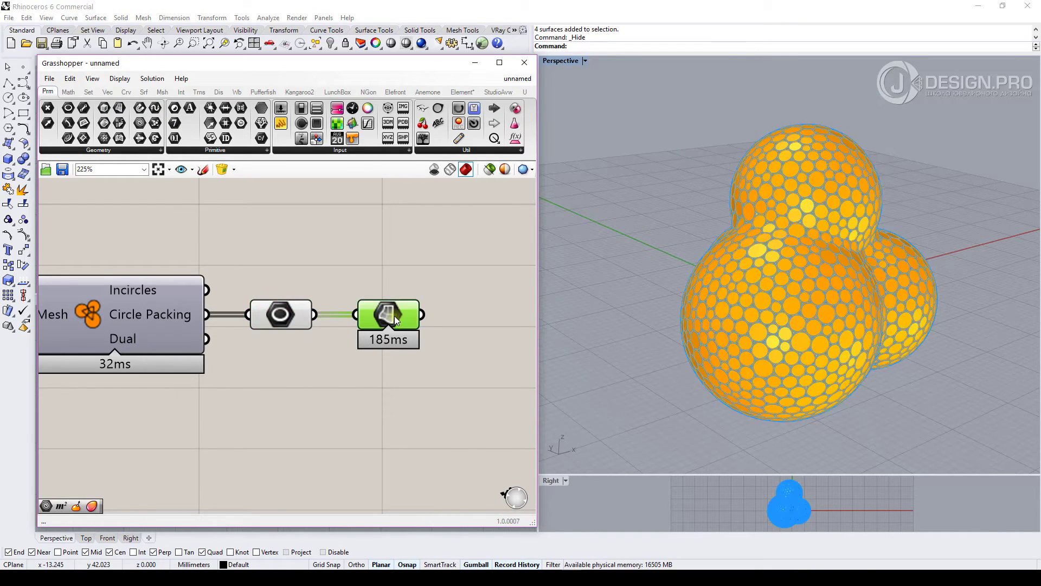
pyautogui.scroll(5, 712, 316)
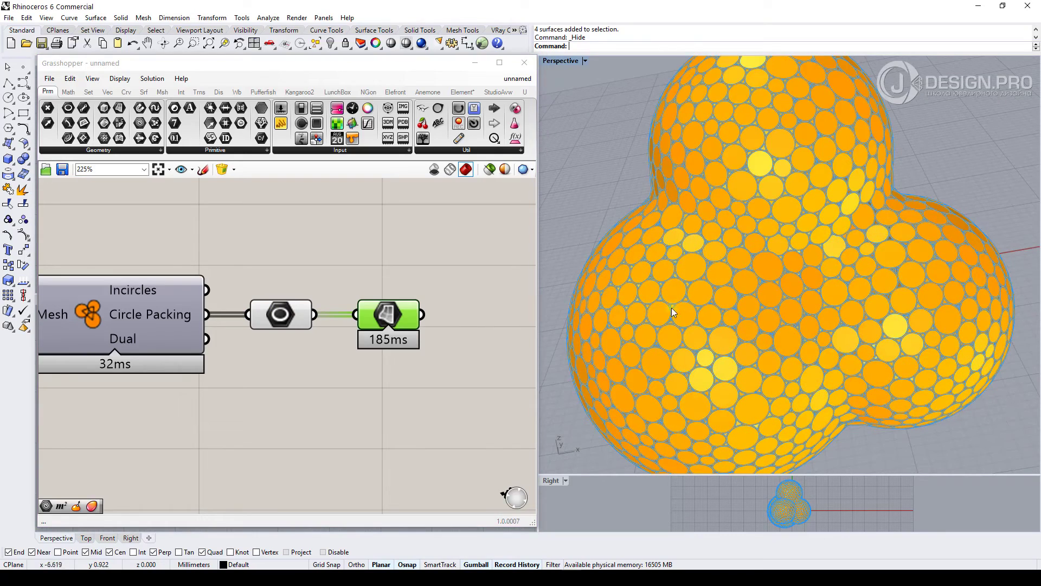
# Set the number slider feeding SimpleRemesh's Steps input to 20
pyautogui.scroll(-3, 321, 395)
pyautogui.moveTo(317, 397); pyautogui.dragTo(244, 352, button='right')
pyautogui.scroll(3, 206, 327)
pyautogui.scroll(2, 206, 328)
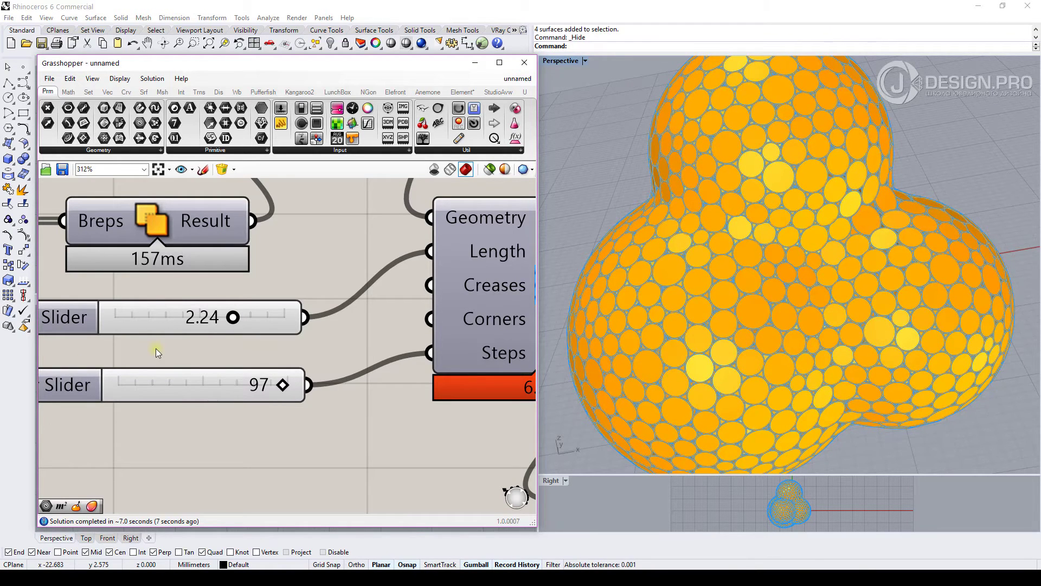
pyautogui.scroll(-3, 144, 344)
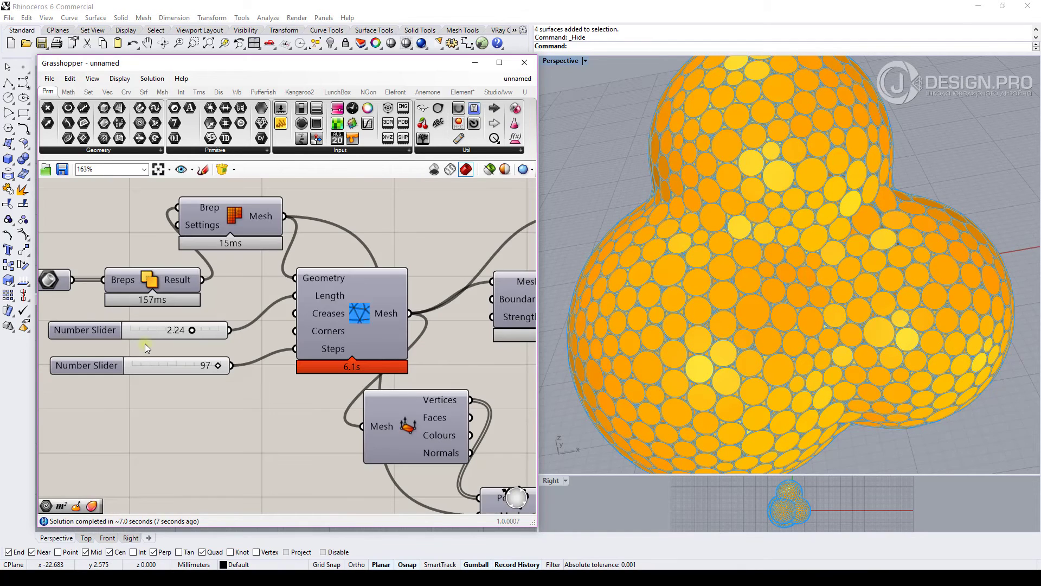
pyautogui.scroll(1, 143, 344)
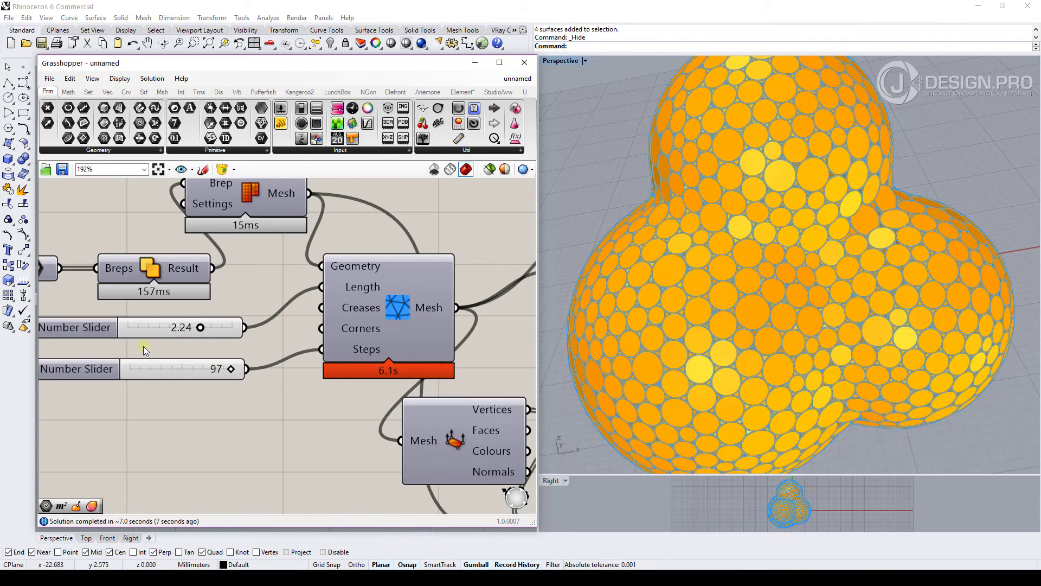
pyautogui.click(181, 366)
pyautogui.doubleClick(223, 372)
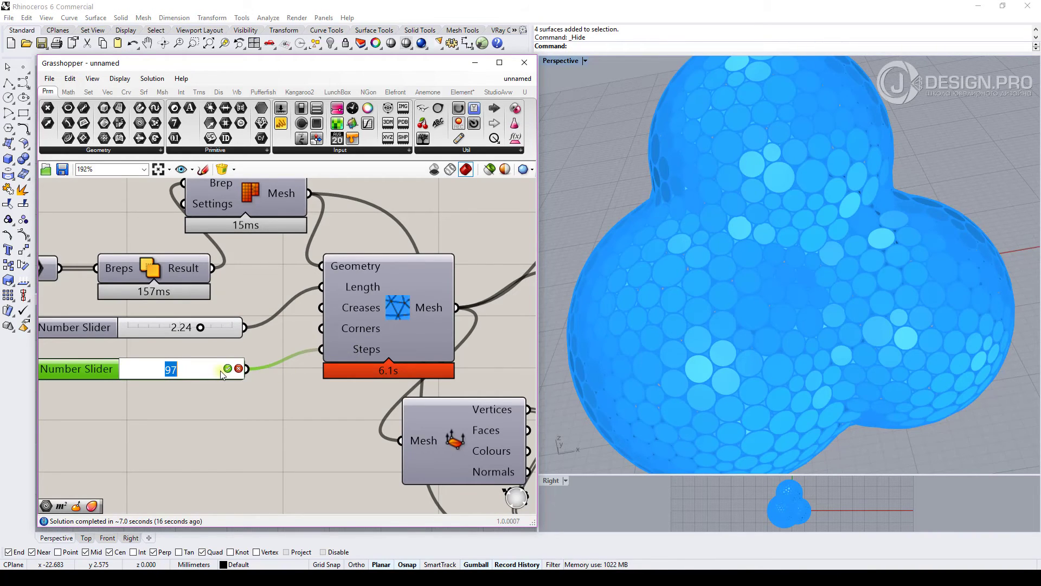
pyautogui.write('20')
pyautogui.press('Return')
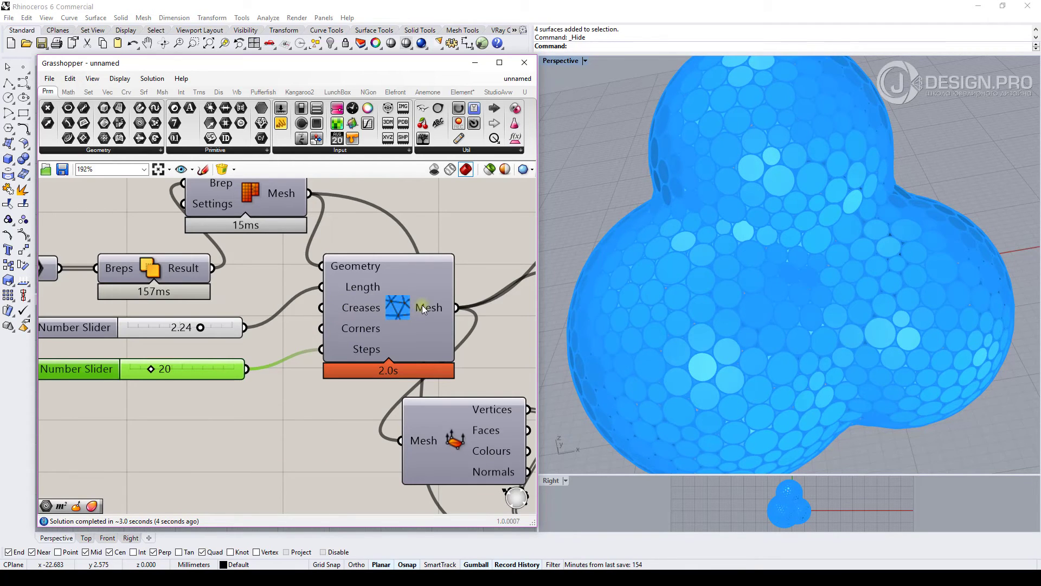
# Add a Custom Preview component after the Surface parameter and connect the circle surfaces to its Geometry input
pyautogui.moveTo(338, 408); pyautogui.dragTo(152, 407, button='right')
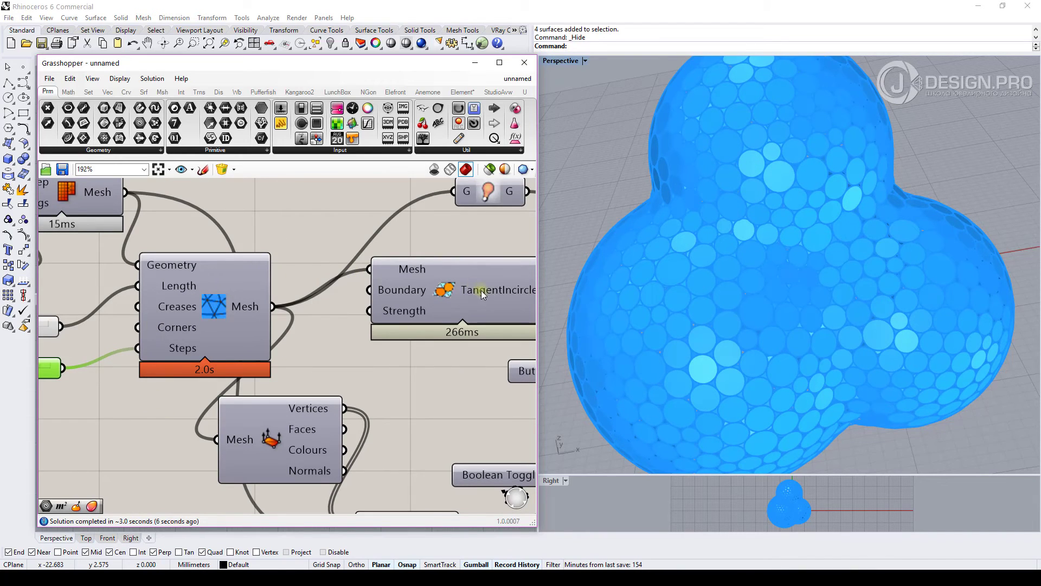
pyautogui.moveTo(319, 366); pyautogui.dragTo(247, 361, button='right')
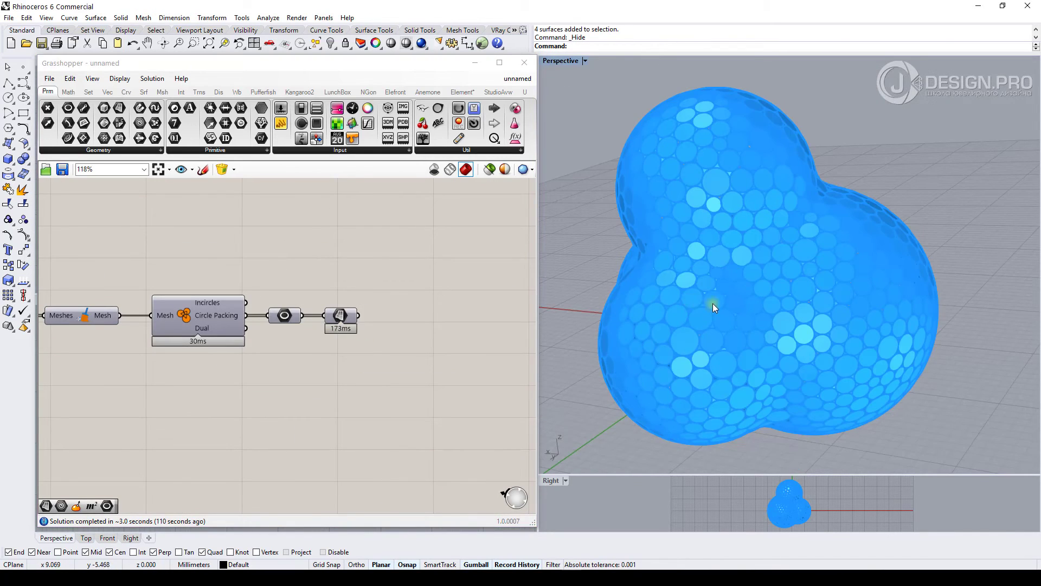
pyautogui.moveTo(713, 304); pyautogui.dragTo(589, 297, button='right')
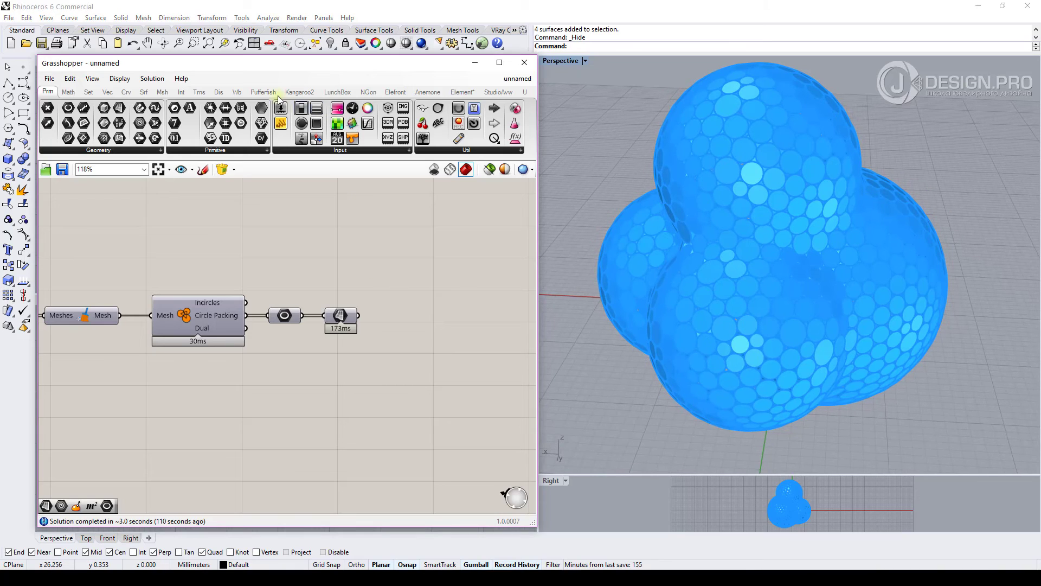
pyautogui.click(219, 93)
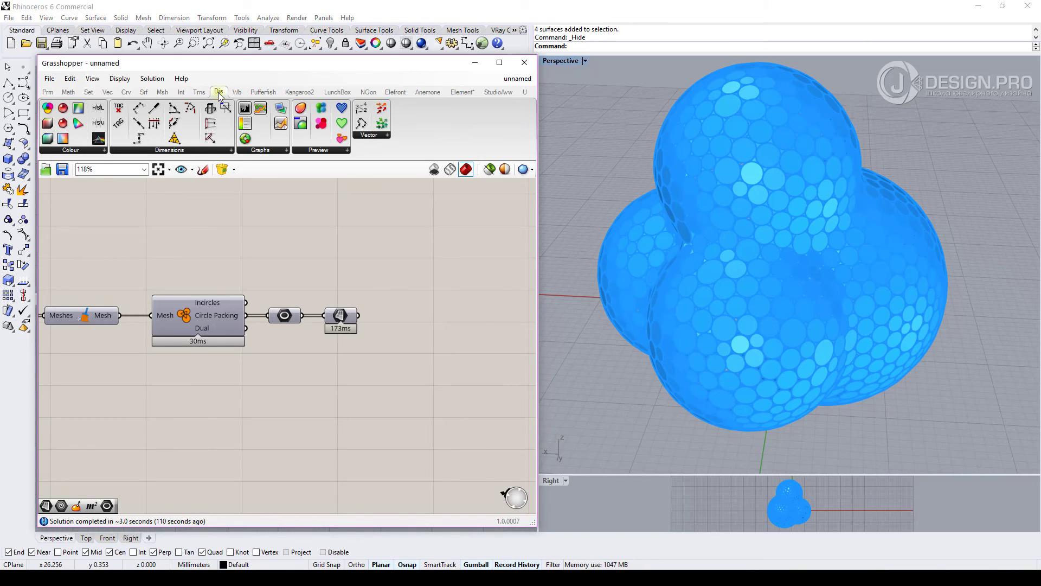
pyautogui.moveTo(300, 120); pyautogui.dragTo(425, 320)
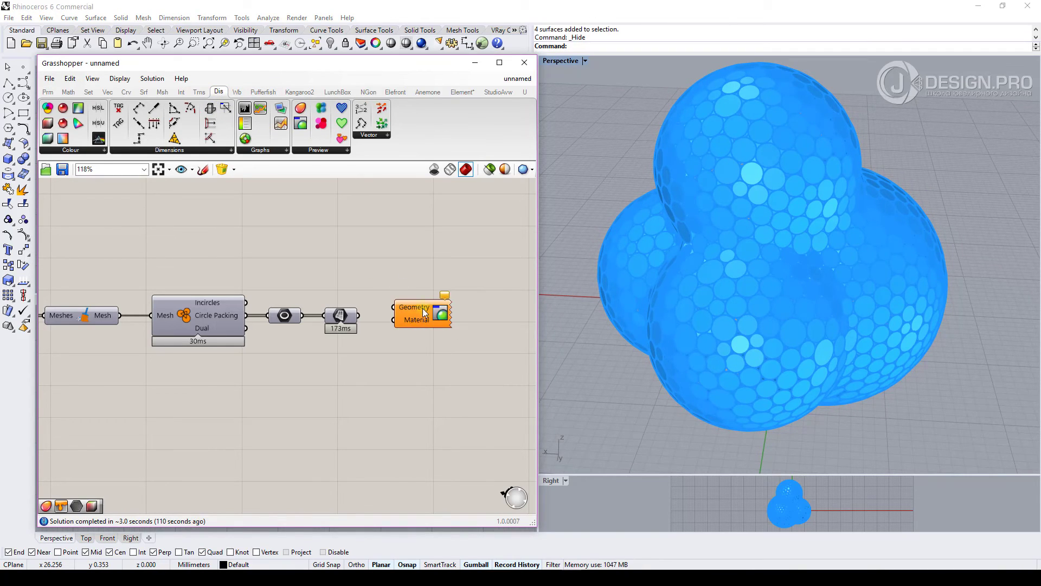
pyautogui.moveTo(359, 315); pyautogui.dragTo(399, 317)
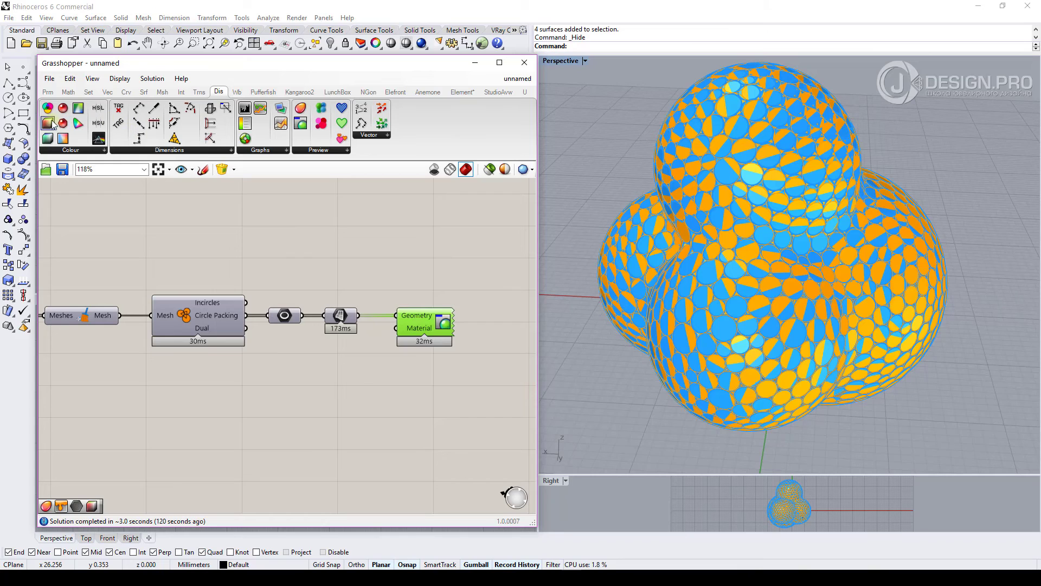
# Add a Colour HSL component, connect its Colour output to the Custom Preview's Material, and feed its Hue from the Circle parameter
pyautogui.moveTo(48, 124)
pyautogui.mouseDown()
pyautogui.moveTo(145, 222)
pyautogui.moveTo(361, 390)
pyautogui.moveTo(396, 328)
pyautogui.mouseUp()
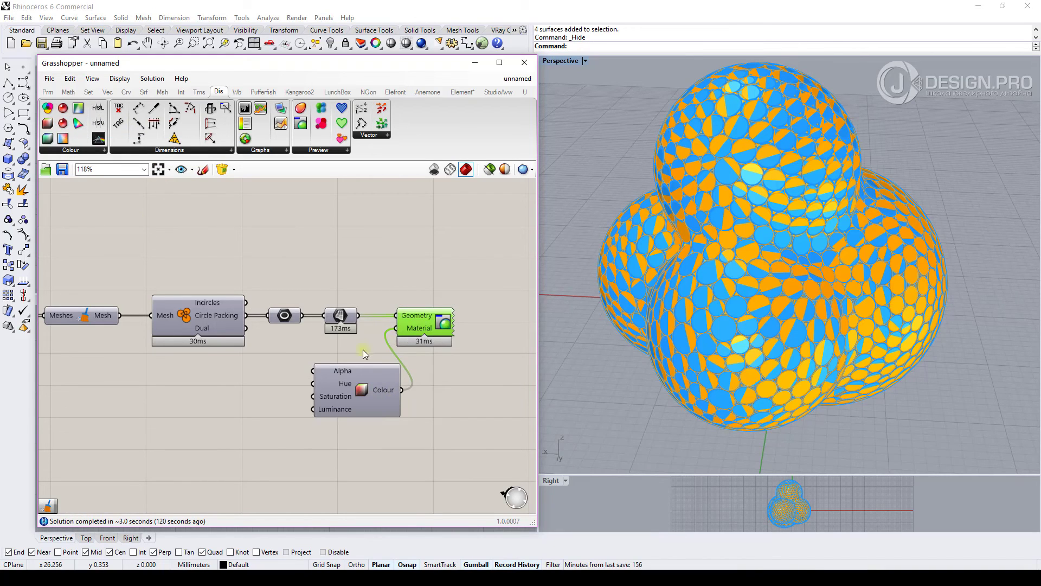
pyautogui.moveTo(365, 376); pyautogui.dragTo(364, 371)
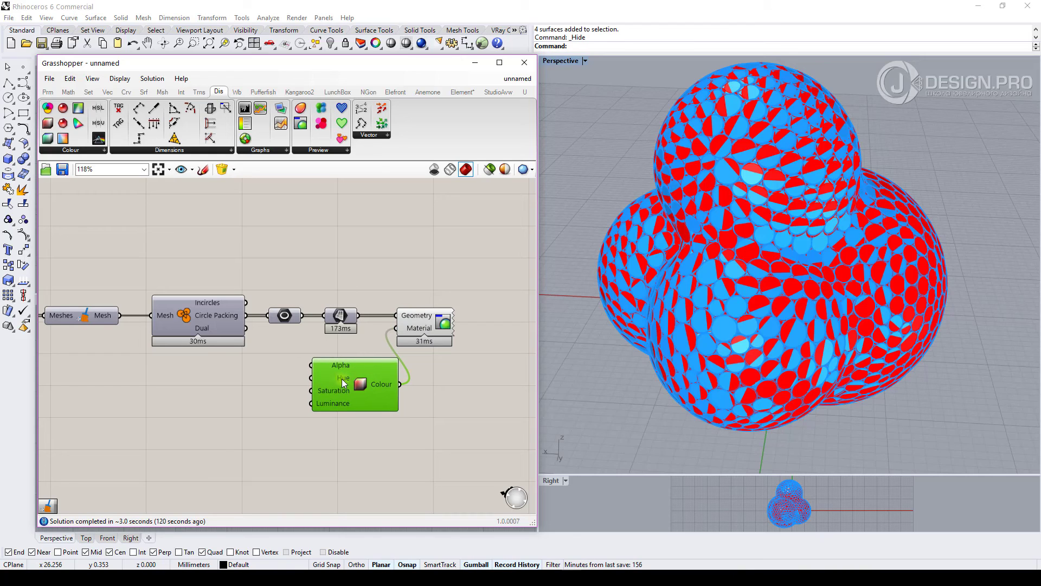
pyautogui.moveTo(302, 315); pyautogui.dragTo(315, 380)
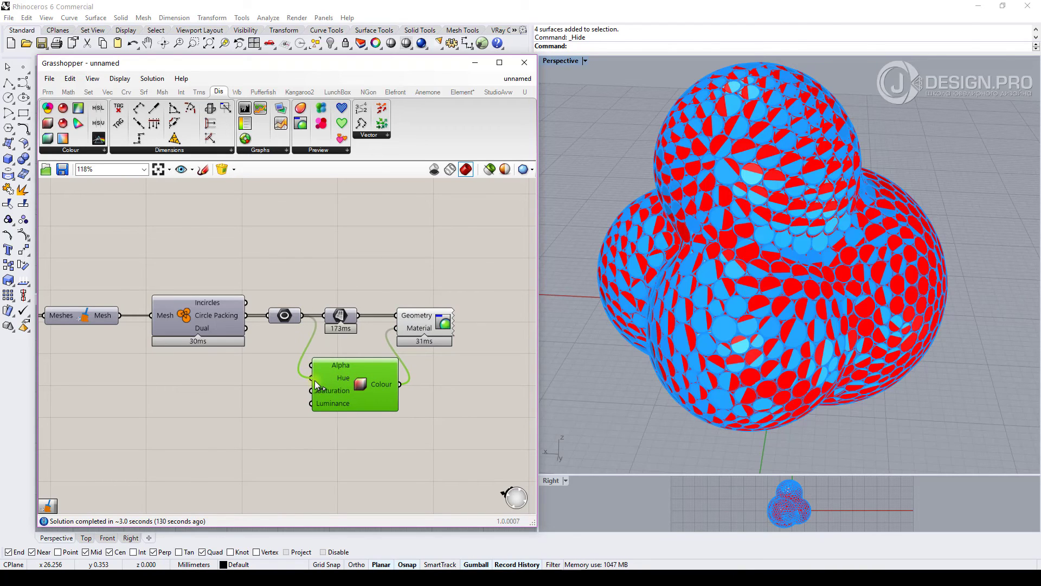
pyautogui.click(434, 376)
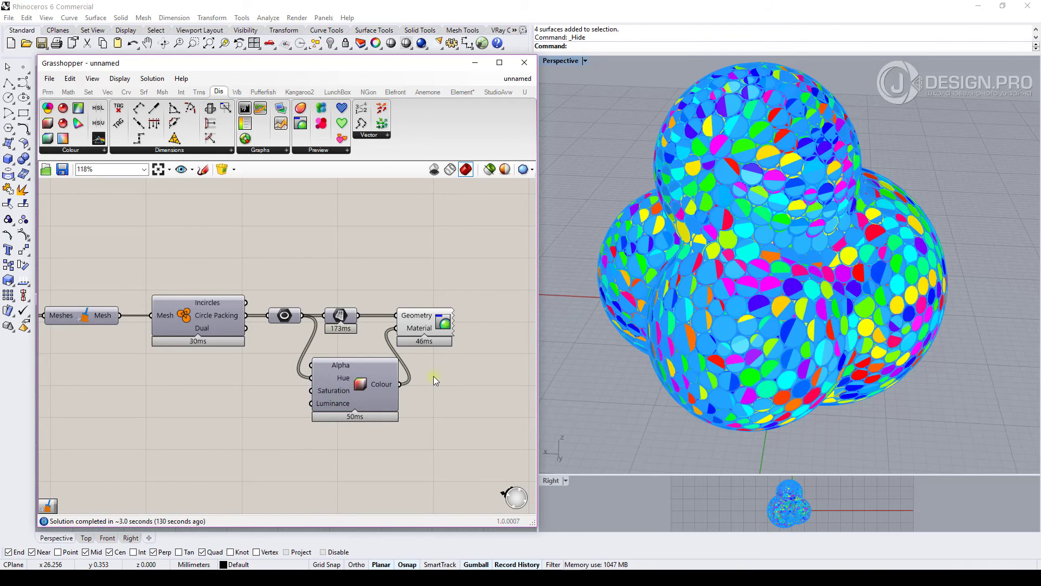
# Delete the extra TangentCircles, Circle and Surface chain above the Show component
pyautogui.click(420, 321)
pyautogui.click(419, 282)
pyautogui.scroll(-3, 418, 282)
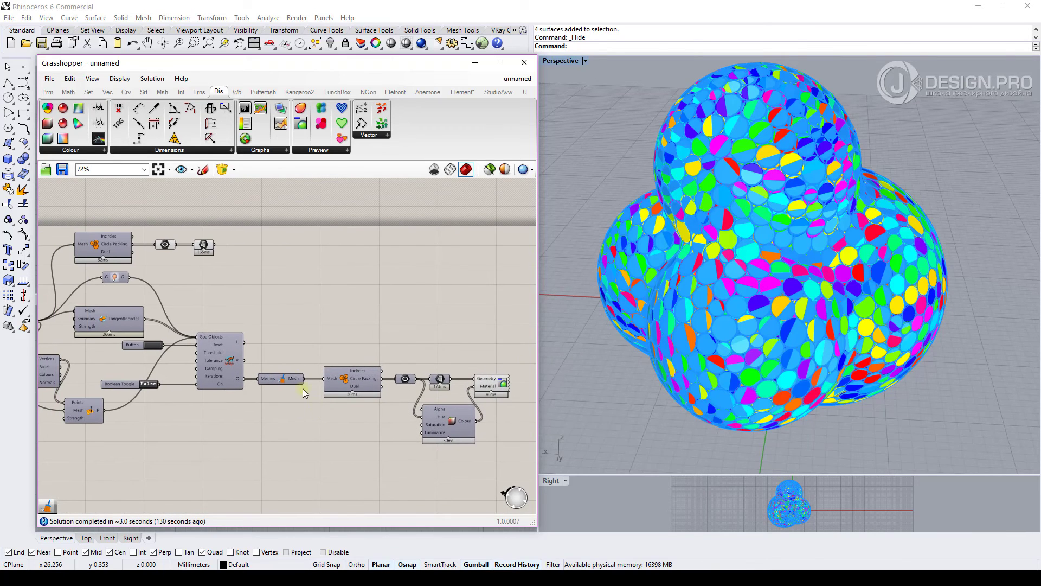
pyautogui.moveTo(251, 217); pyautogui.dragTo(104, 257)
pyautogui.press('Delete')
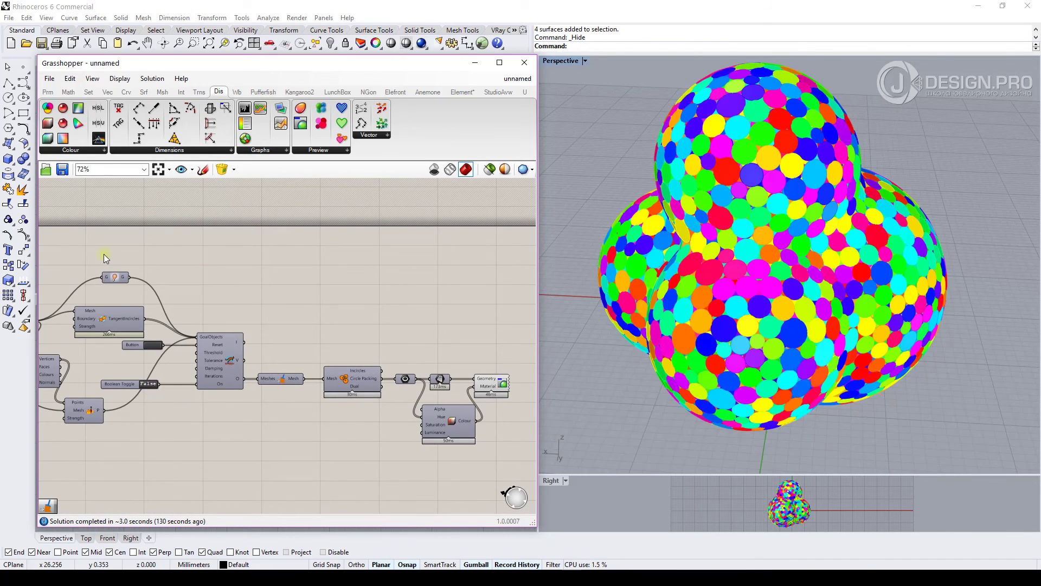
pyautogui.scroll(5, 379, 347)
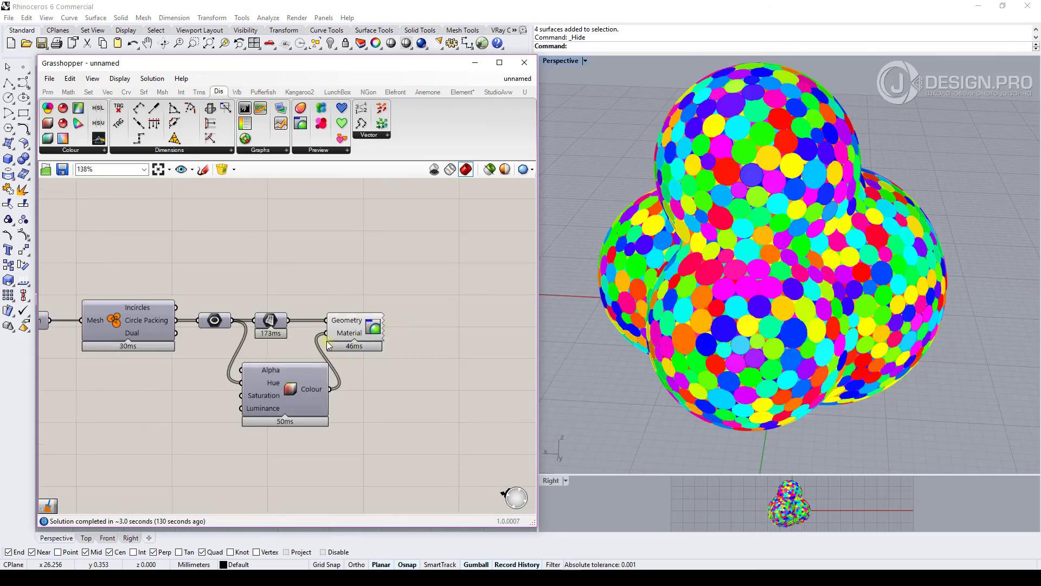
pyautogui.moveTo(785, 244); pyautogui.dragTo(786, 273, button='right')
pyautogui.scroll(3, 785, 273)
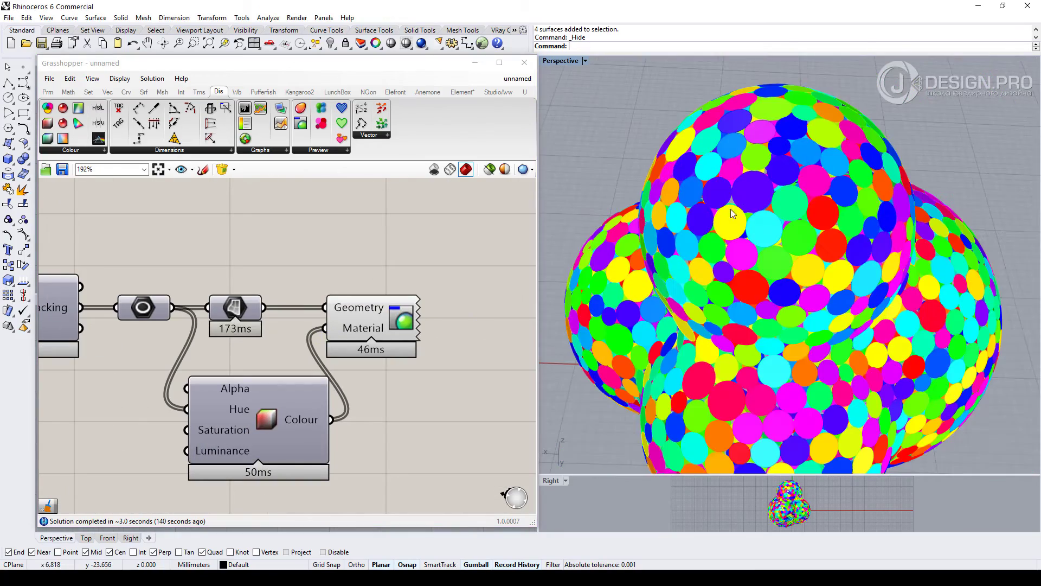
pyautogui.scroll(-2, 382, 359)
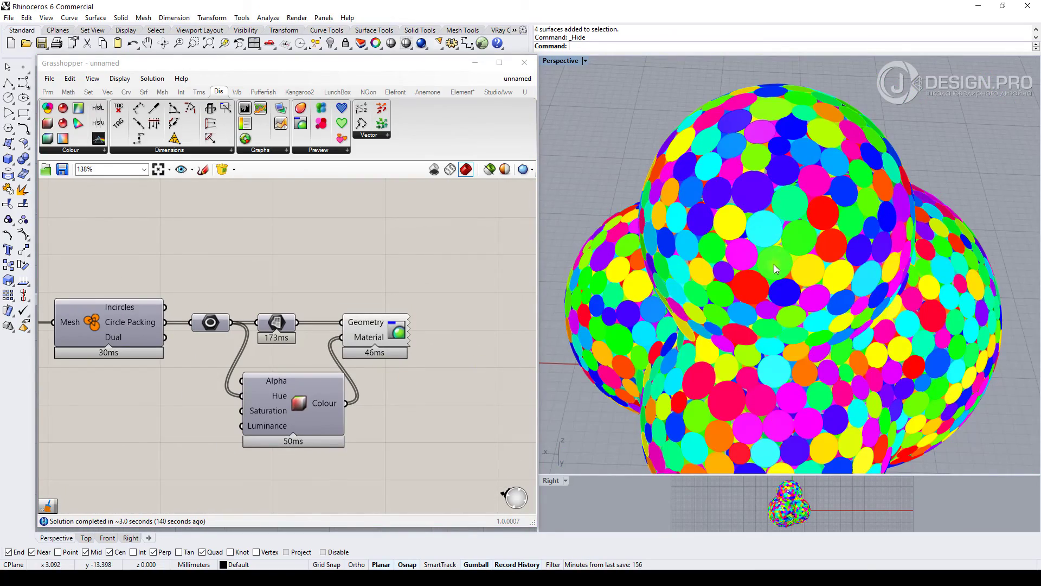
pyautogui.moveTo(778, 268); pyautogui.dragTo(784, 242, button='right')
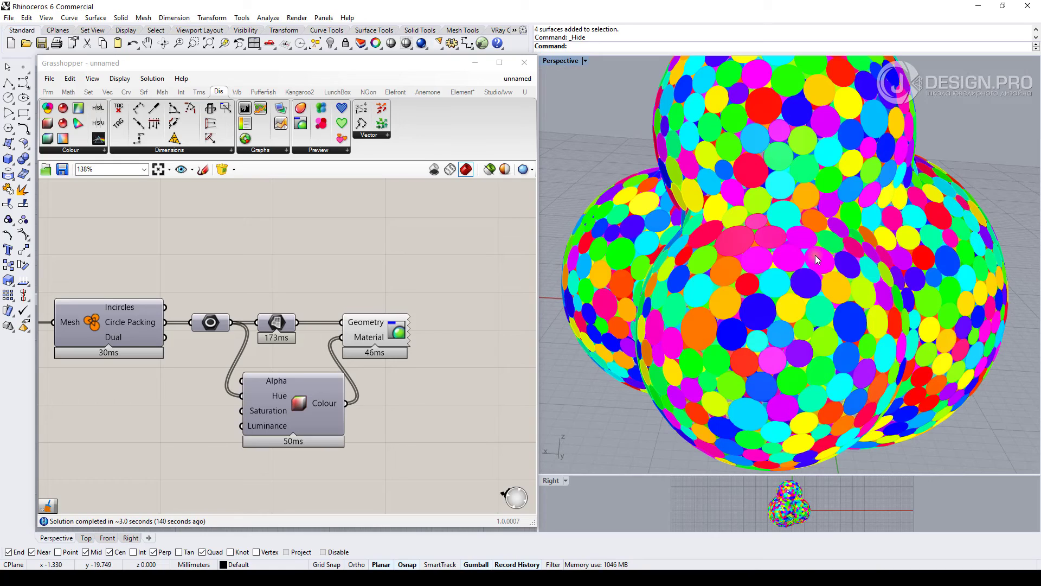